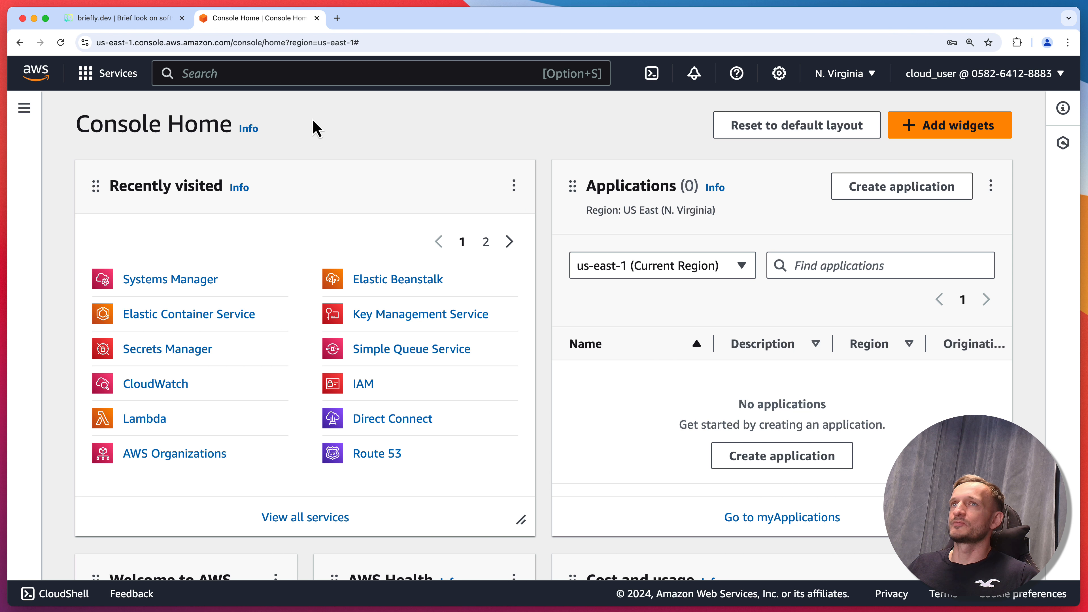
- Find the EC2 service and view its running instances in the N. Virginia region
left_click(262, 72)
type("e")
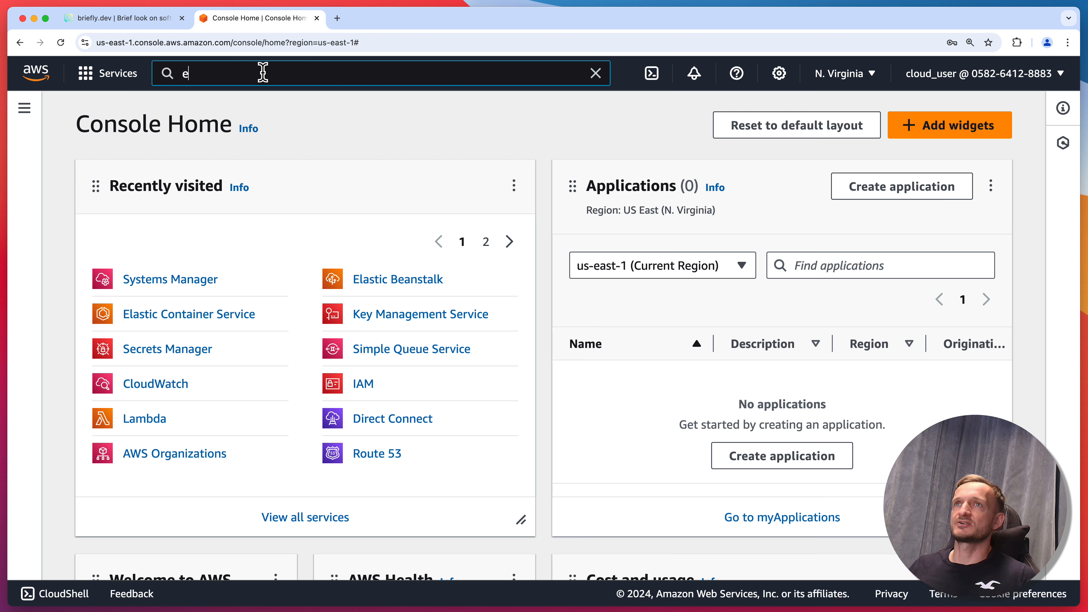
type("c2")
left_click(446, 210)
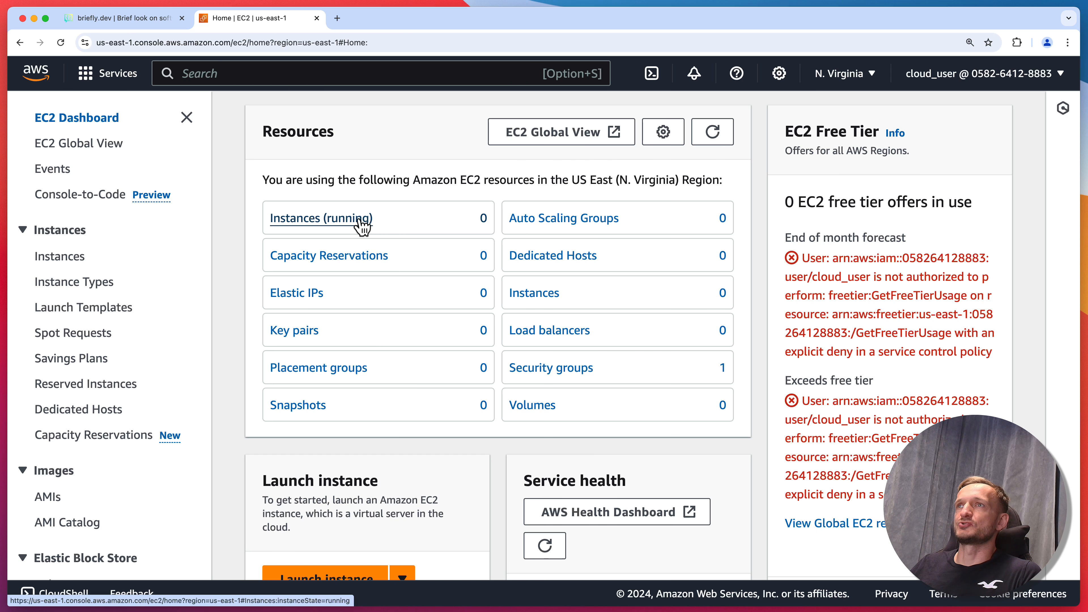
left_click(361, 219)
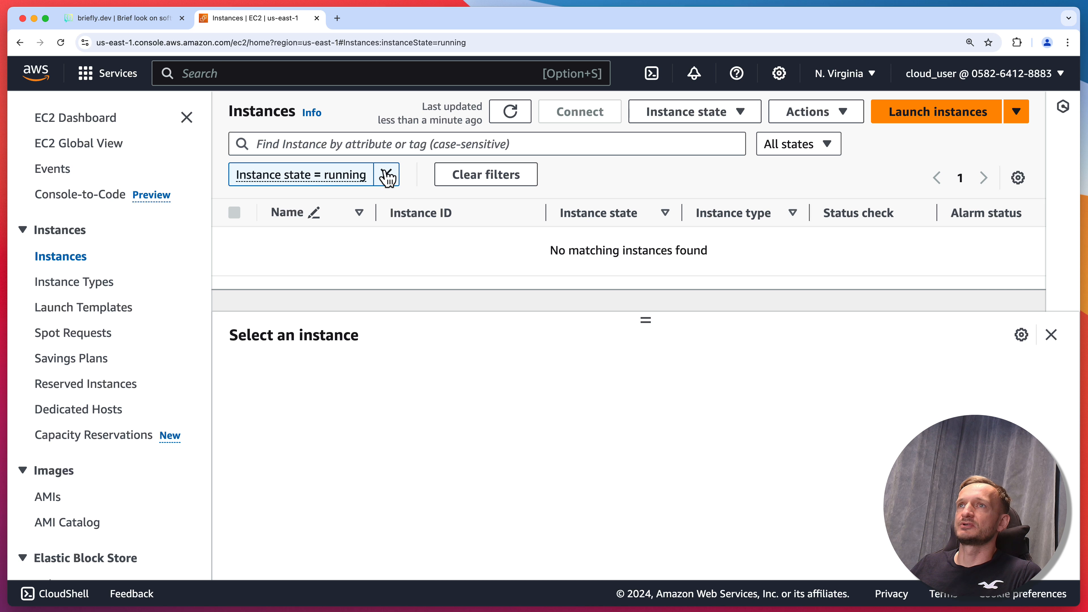
- Start launching a new EC2 instance and name it "test"
left_click(942, 112)
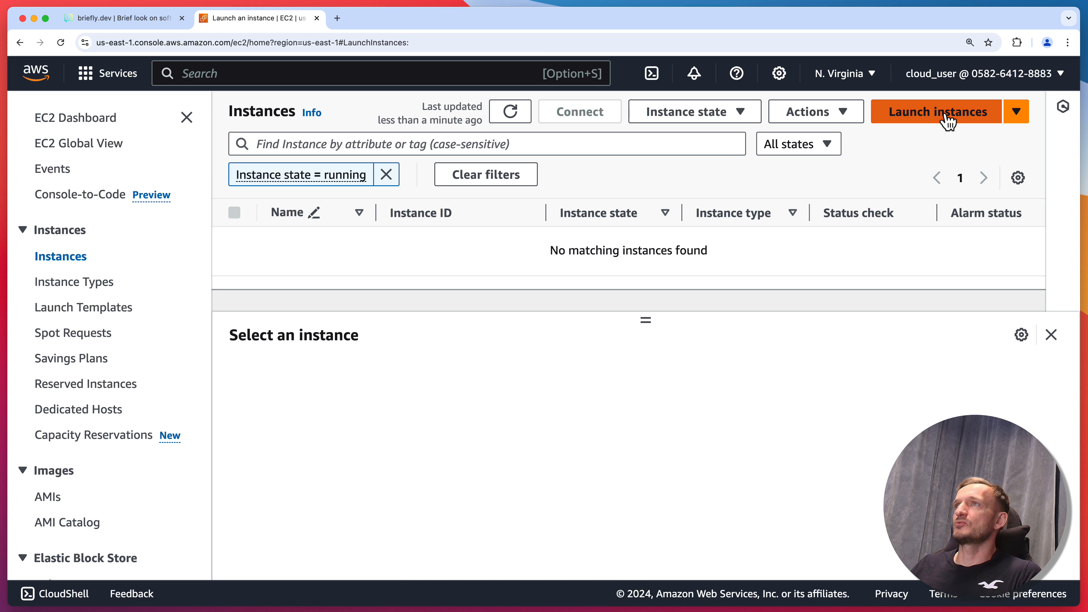
left_click(241, 345)
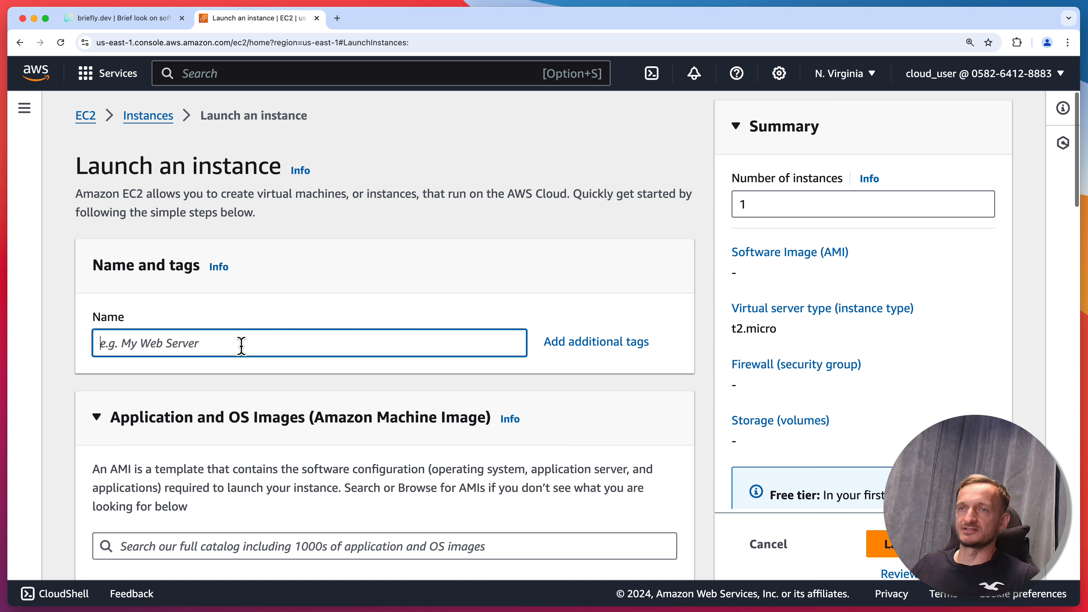
type("test")
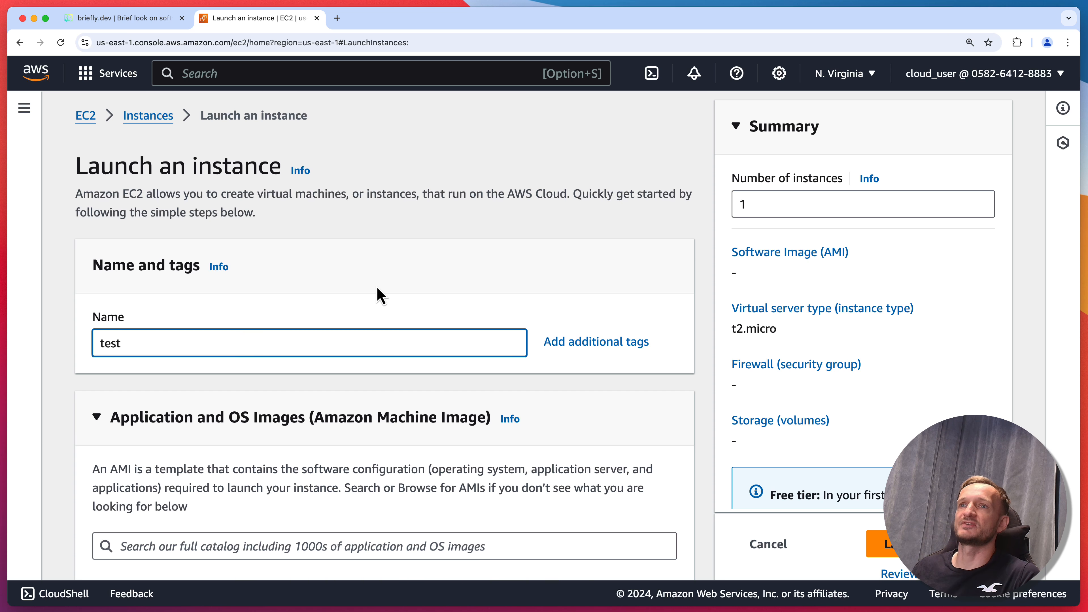
- Choose Amazon Linux as the instance's operating system, with the Amazon Linux 2023 AMI
scroll(373, 287, "down", 6)
scroll(143, 473, "down", 2)
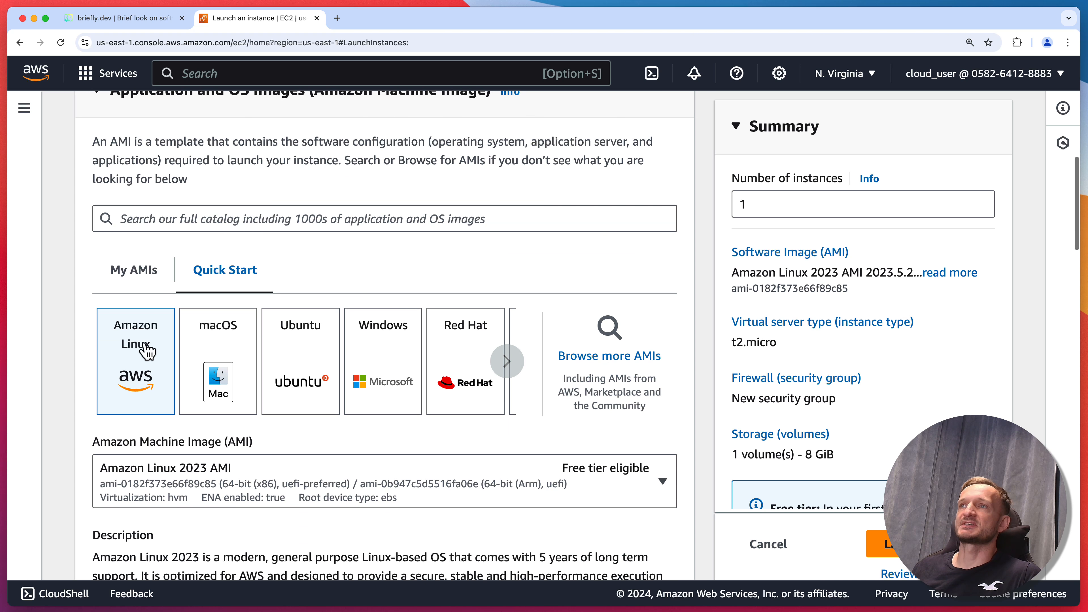
scroll(250, 365, "down", 2)
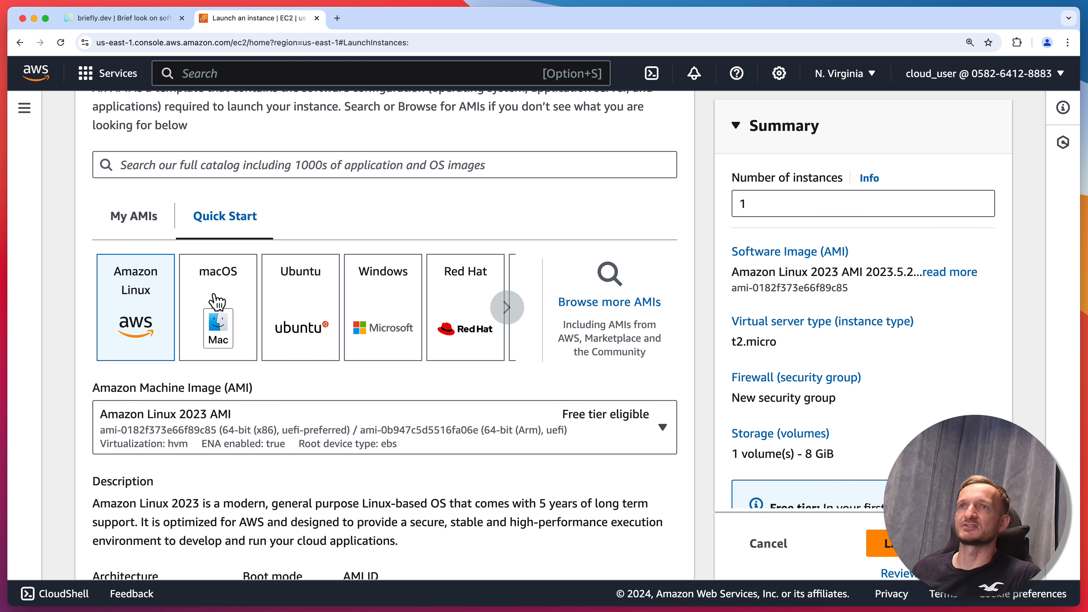
left_click(211, 309)
left_click(286, 297)
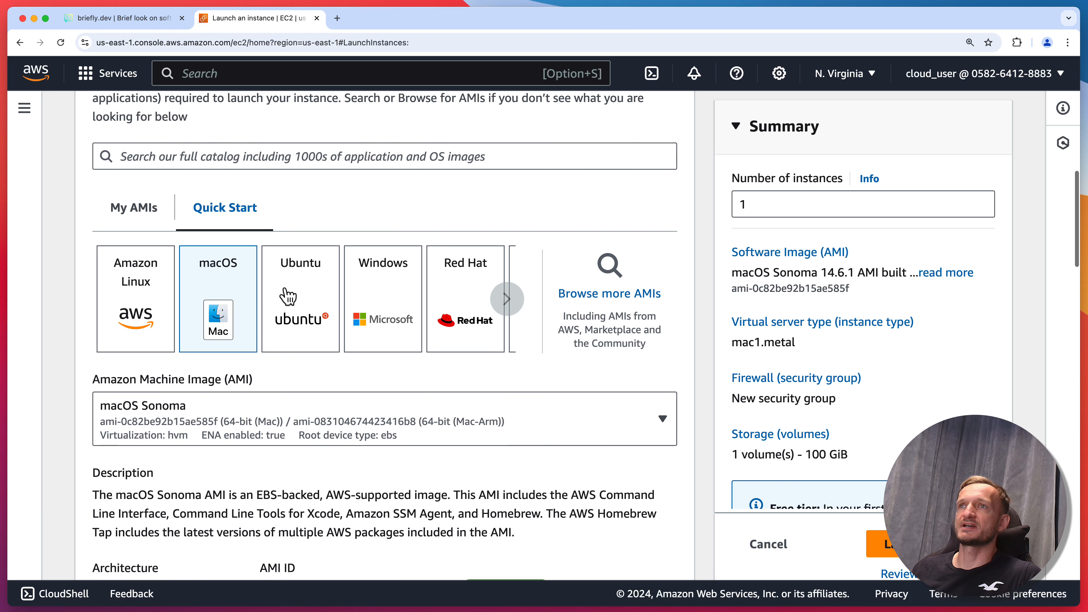
left_click(137, 305)
left_click(333, 434)
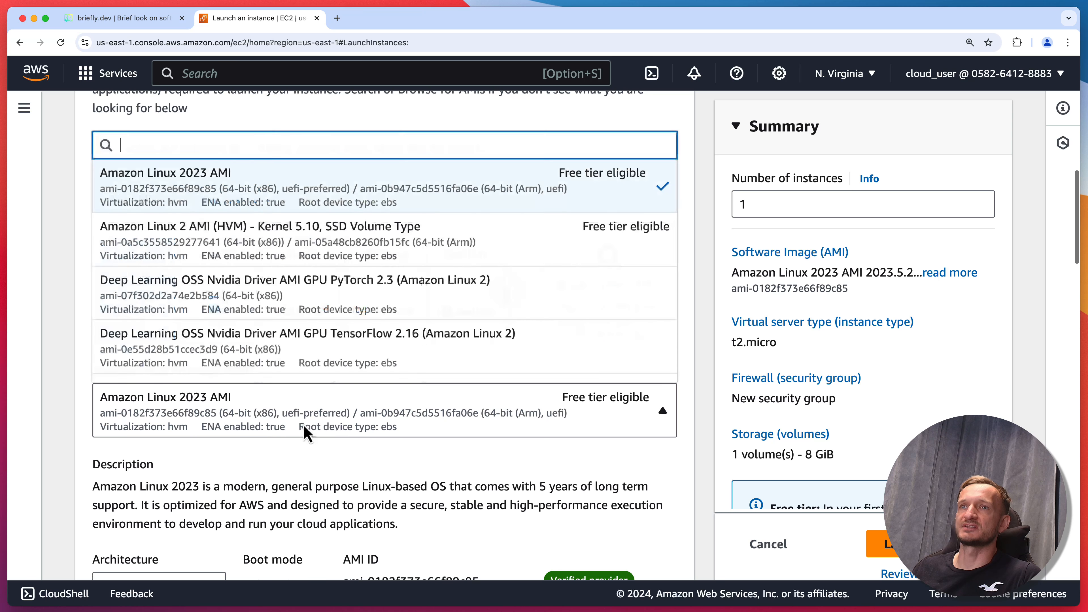
scroll(224, 310, "down", 3)
scroll(224, 309, "down", 3)
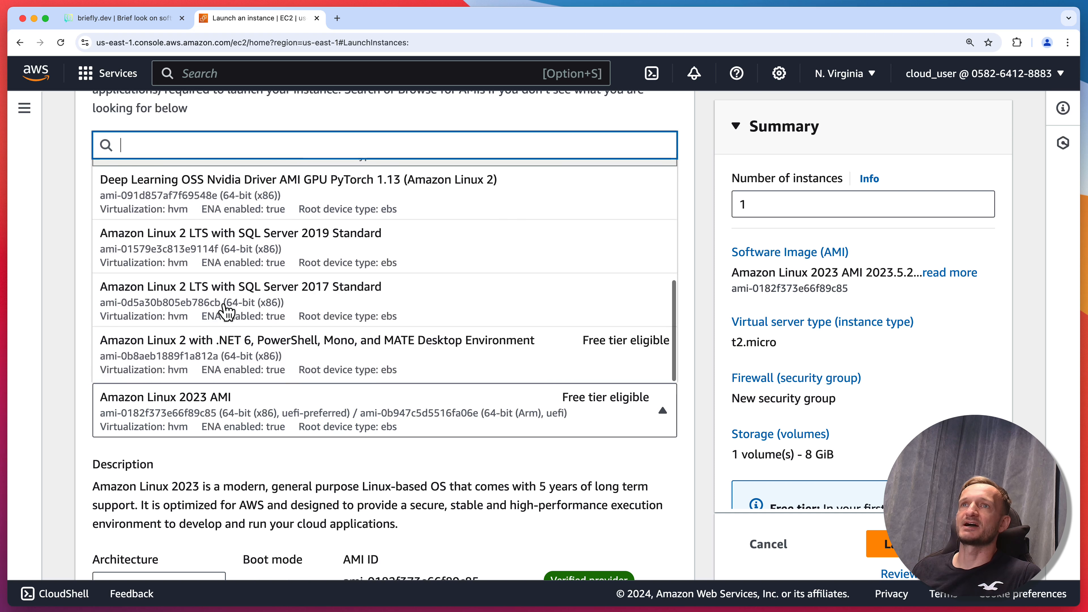
scroll(224, 309, "up", 5)
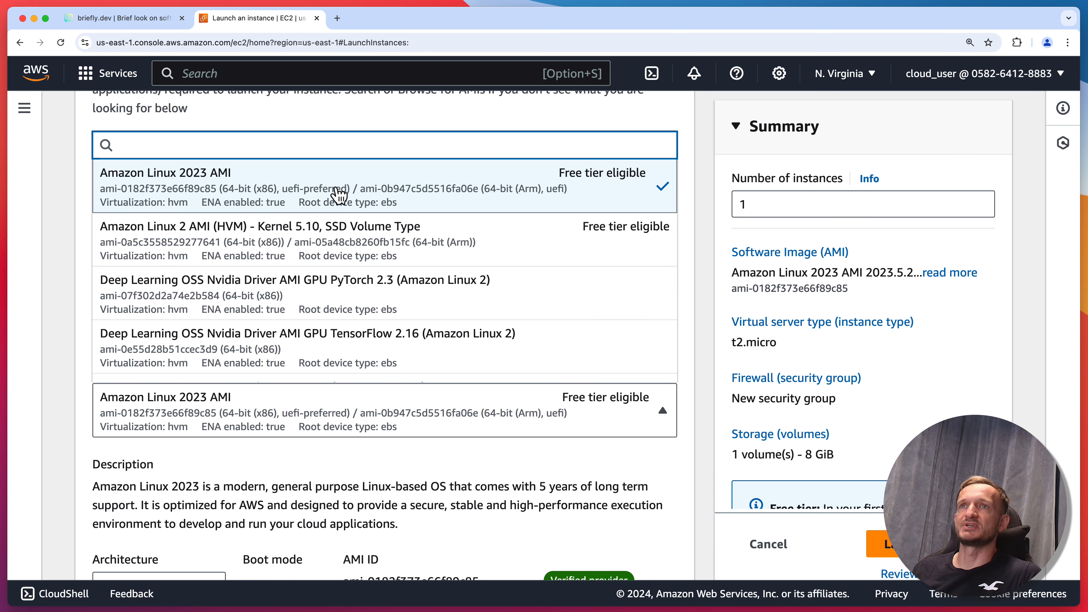
left_click(338, 195)
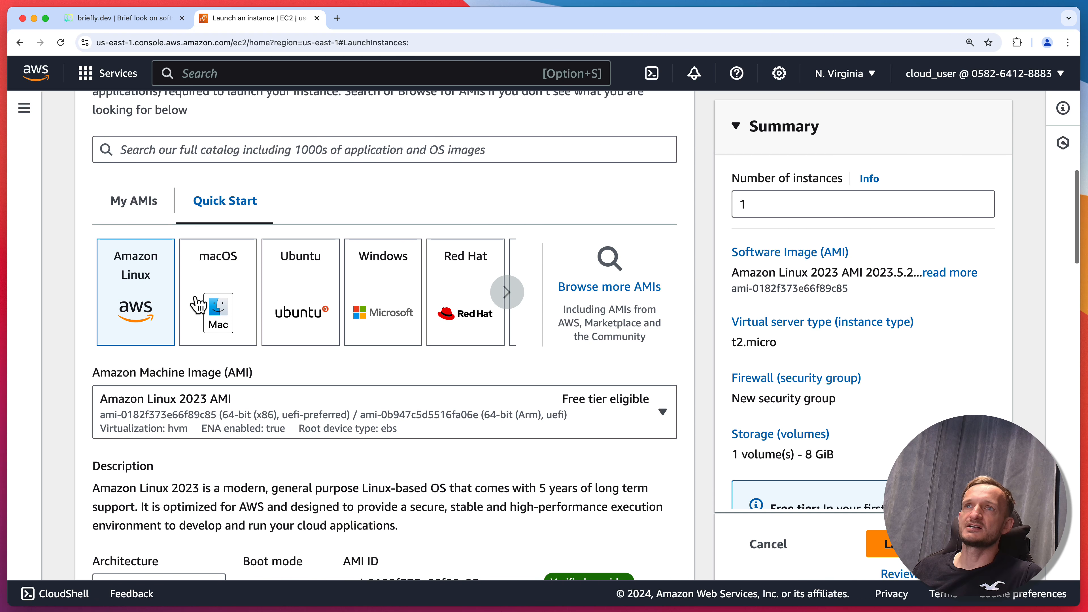
- Set the instance's login to proceed without a key pair
scroll(201, 308, "up", 3)
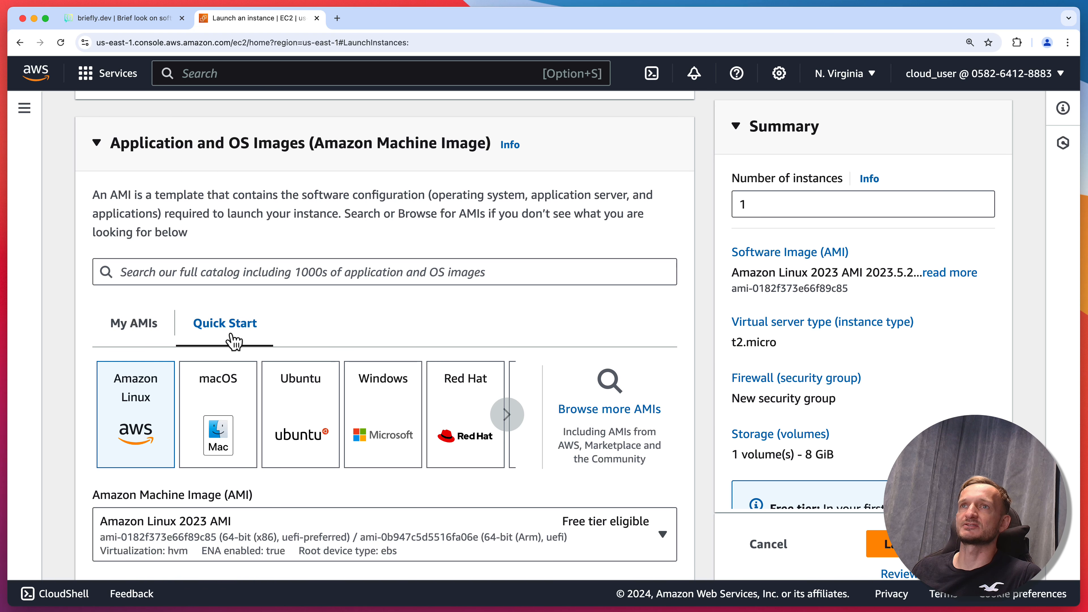
scroll(233, 341, "up", 7)
scroll(234, 341, "down", 20)
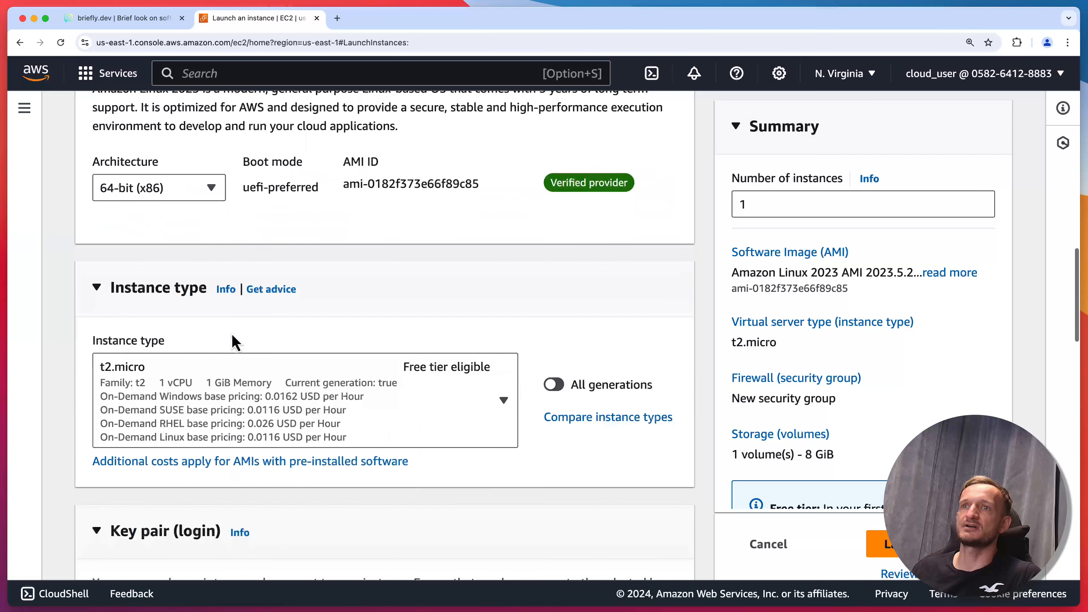
scroll(234, 342, "down", 7)
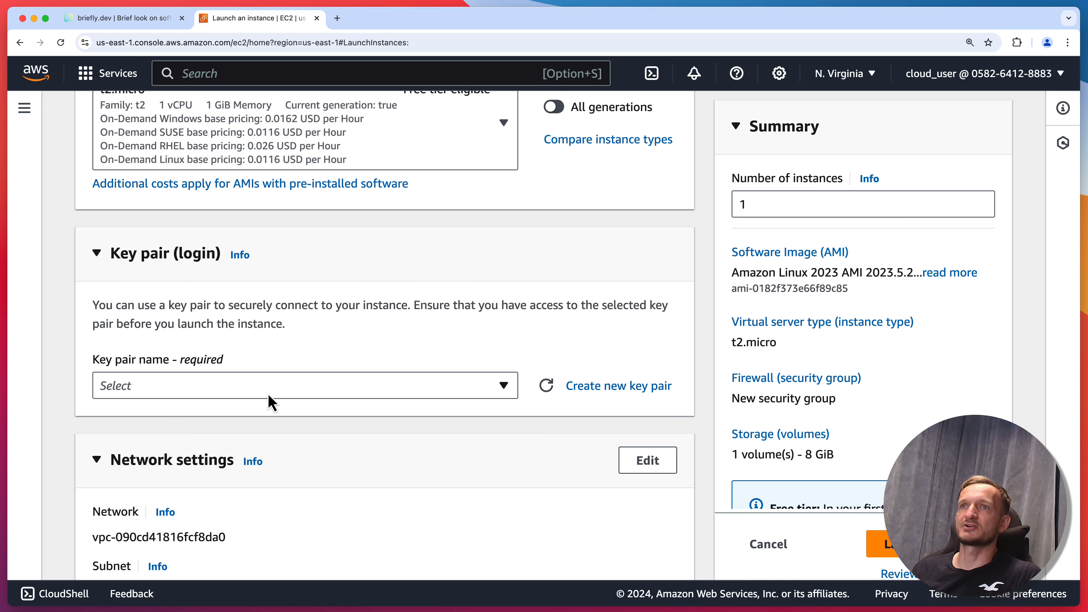
left_click(269, 394)
left_click(215, 448)
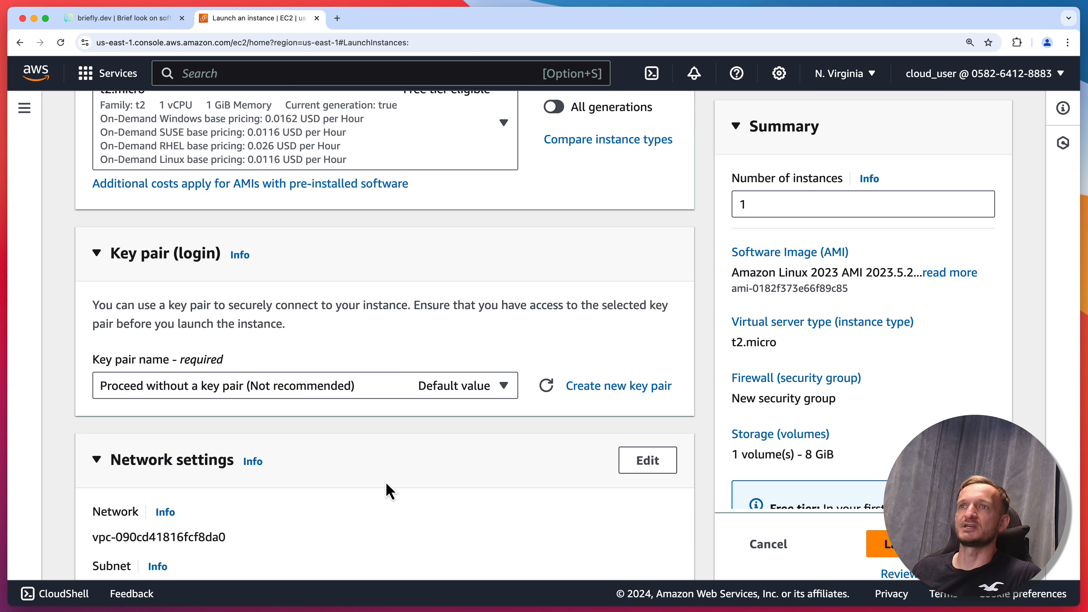
- Allow HTTP traffic from the internet in the instance's new security group
scroll(388, 488, "down", 7)
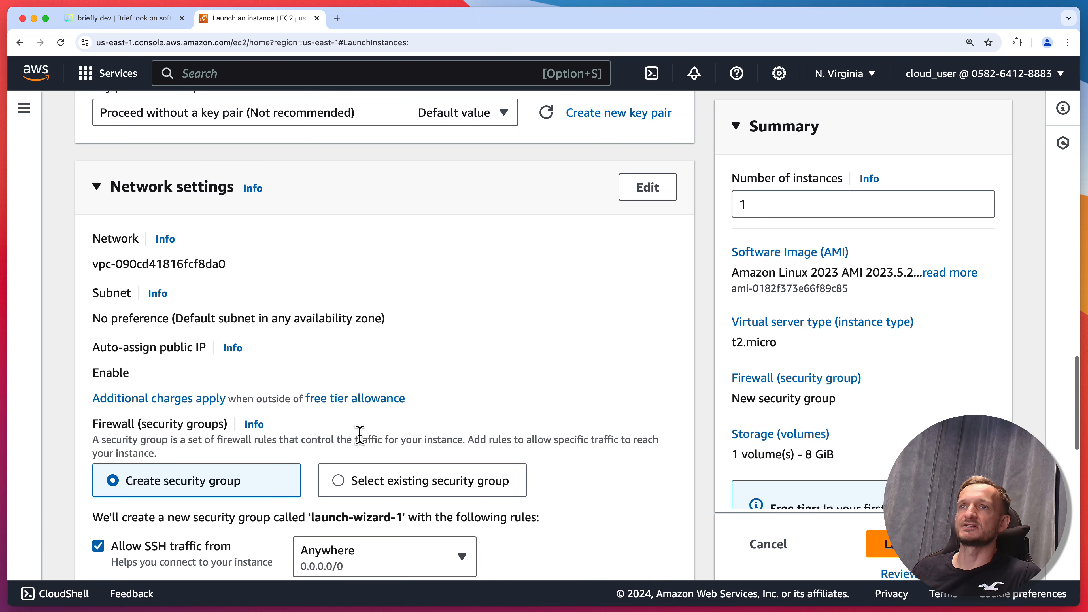
scroll(360, 435, "down", 3)
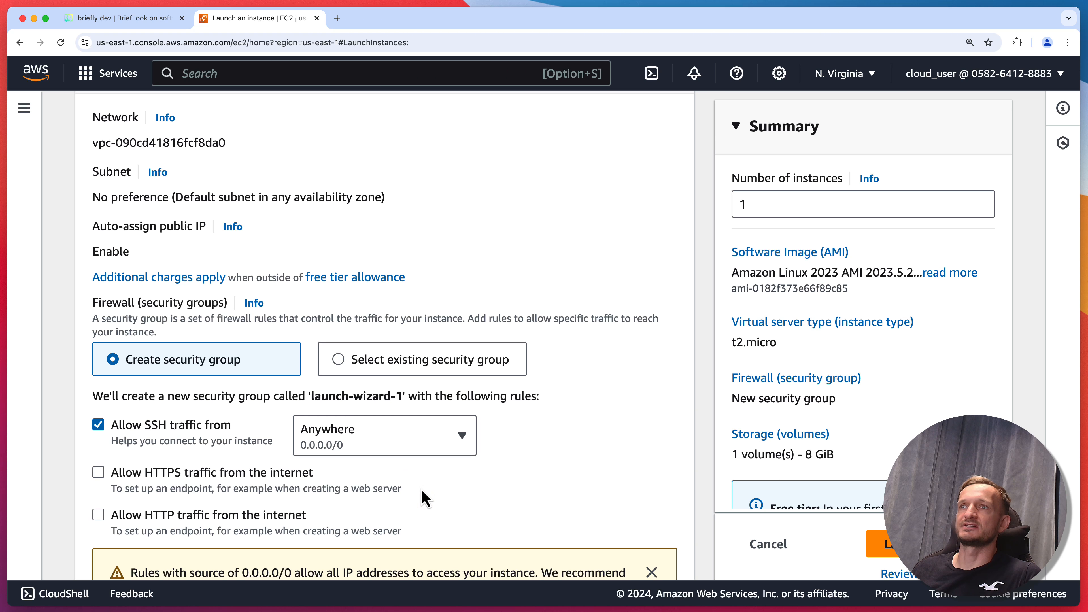
scroll(426, 498, "down", 2)
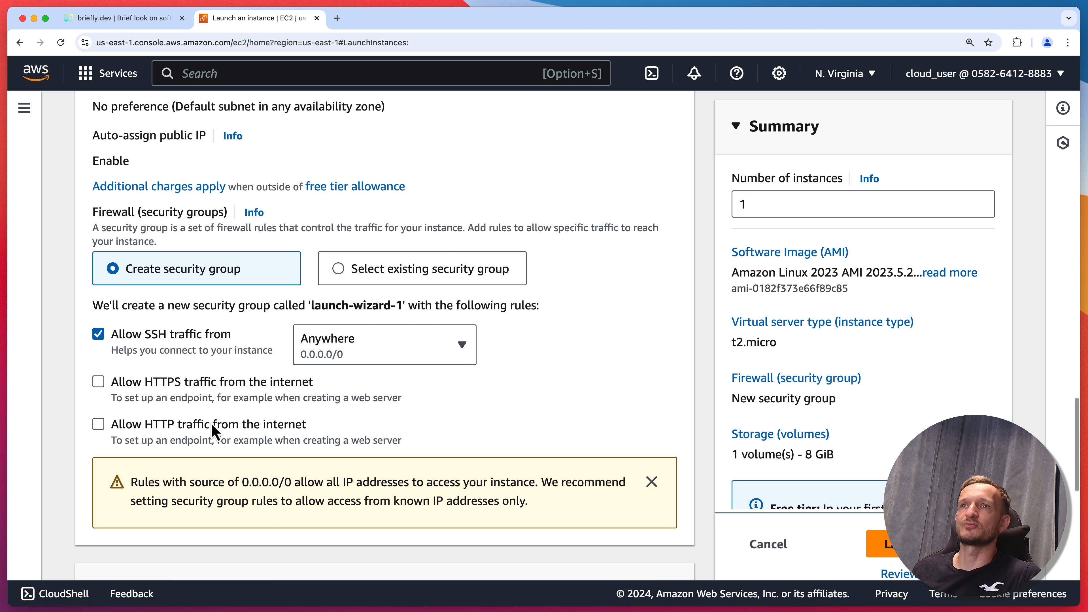
scroll(212, 429, "up", 1)
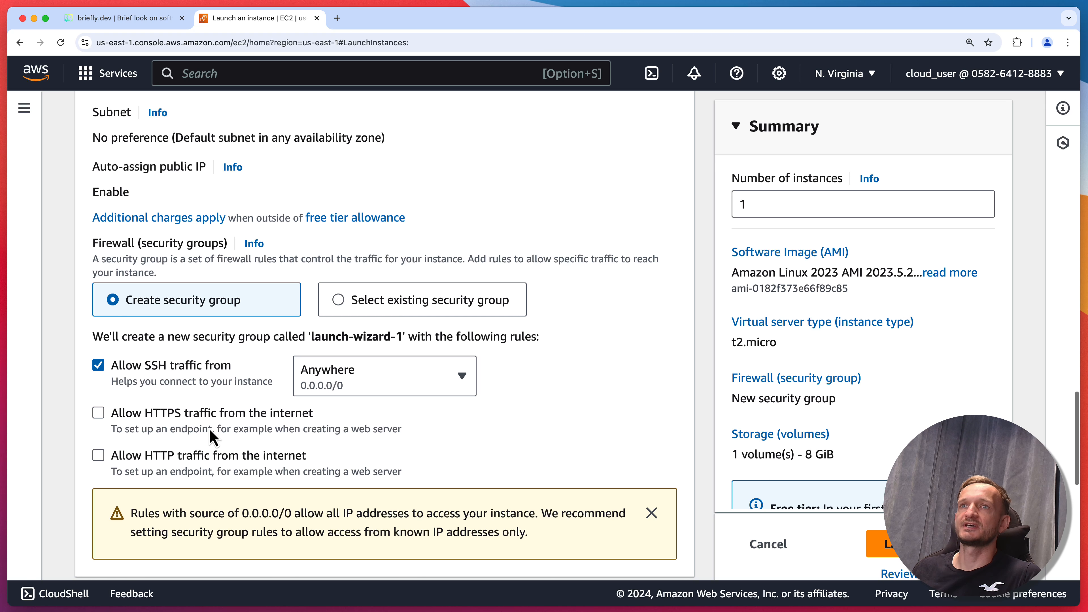
left_click(167, 461)
scroll(457, 462, "up", 2)
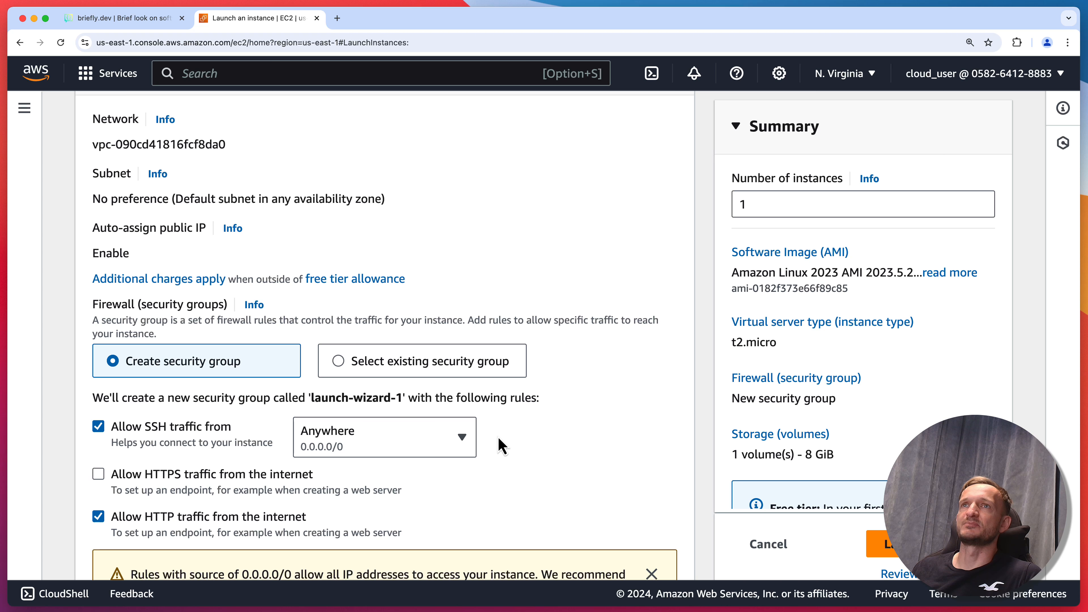
- Review the storage configuration and launch the instance
scroll(501, 446, "down", 10)
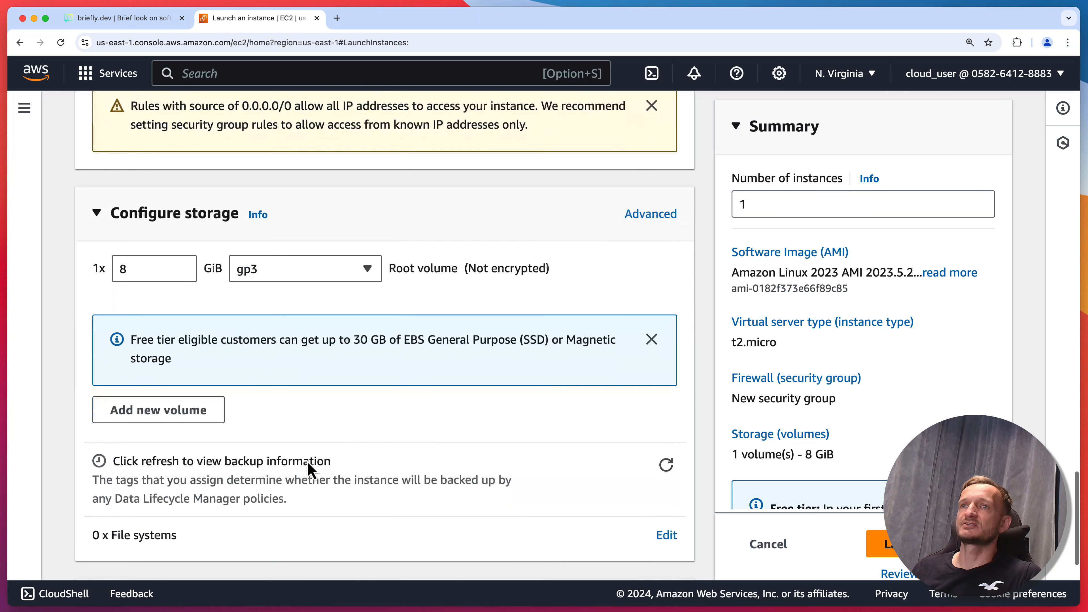
scroll(311, 470, "down", 2)
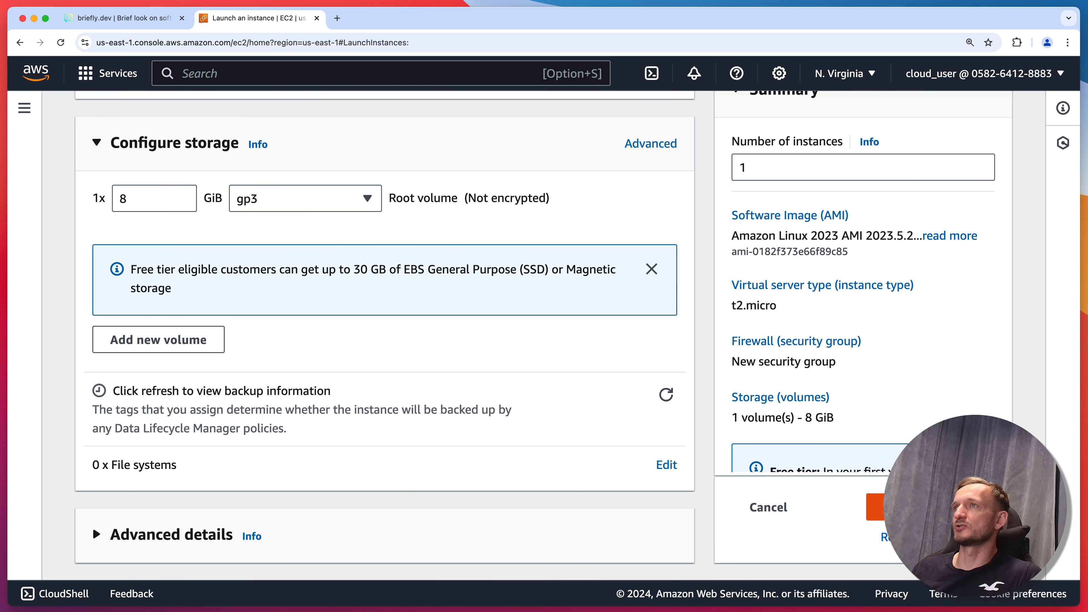
left_click(900, 507)
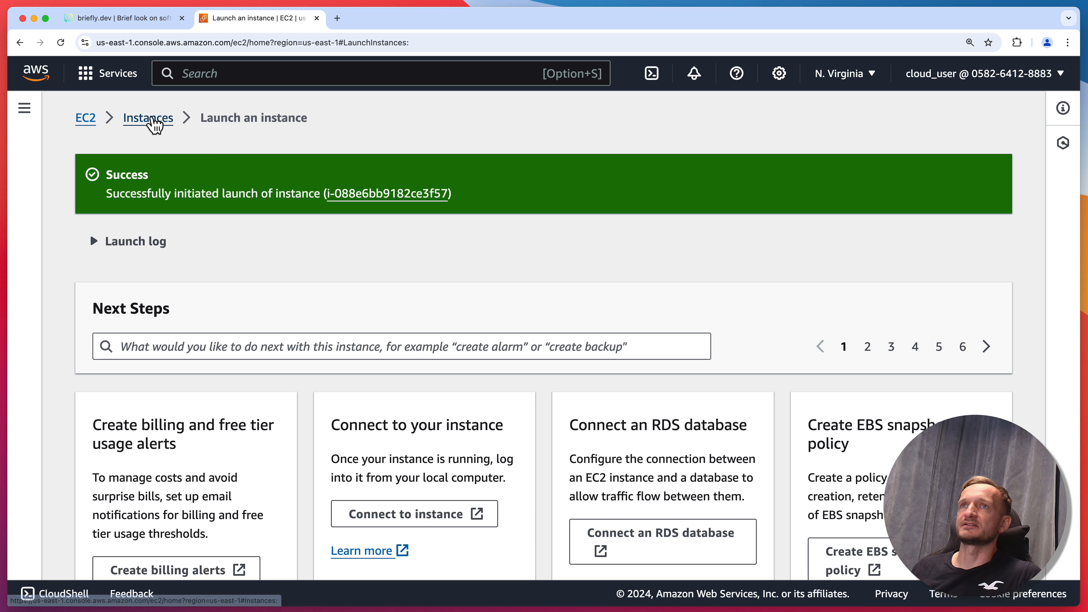
- Select the test instance in the instance list and open a terminal session to it through EC2 Instance Connect as ec2-user
left_click(154, 120)
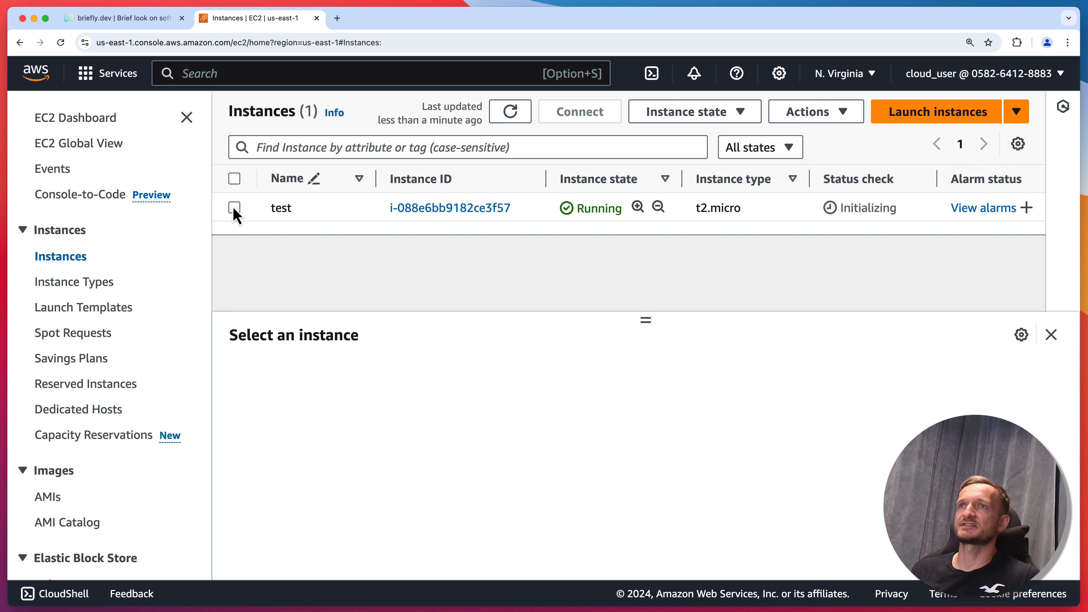
left_click(602, 121)
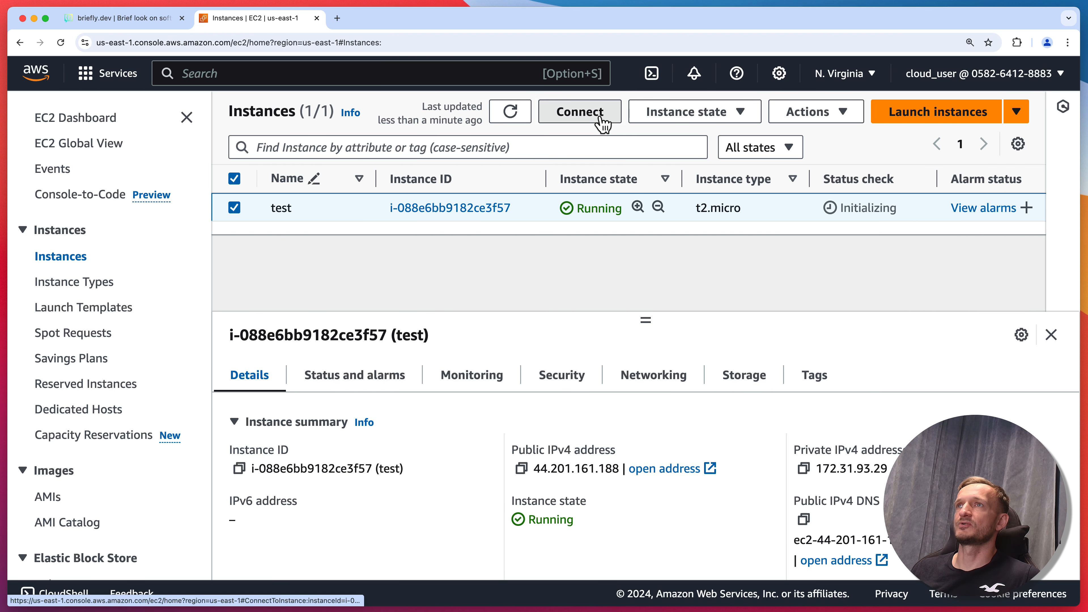
scroll(272, 318, "down", 3)
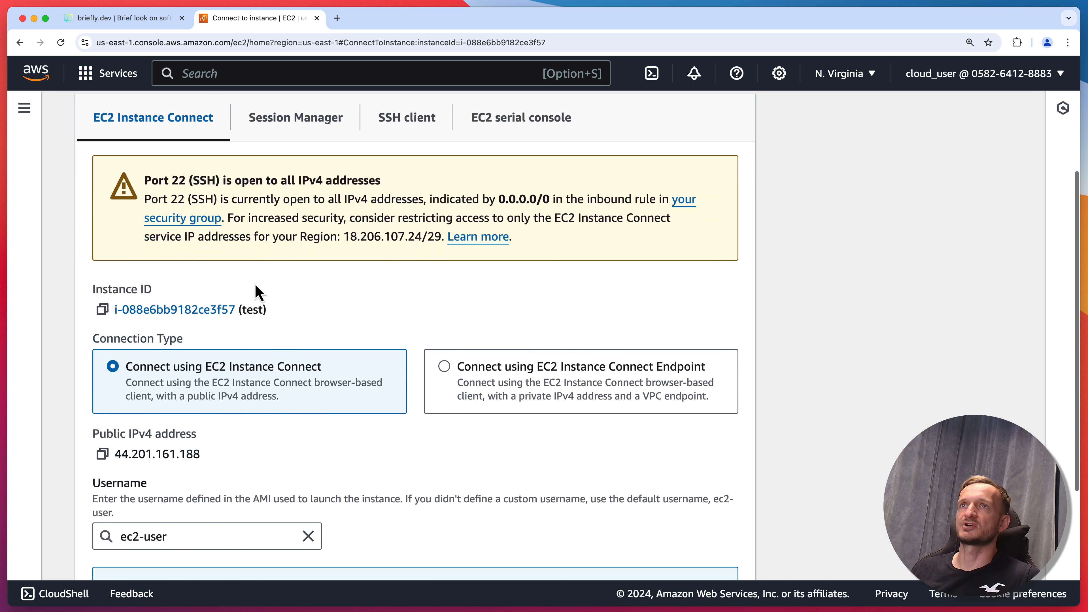
scroll(287, 294, "down", 3)
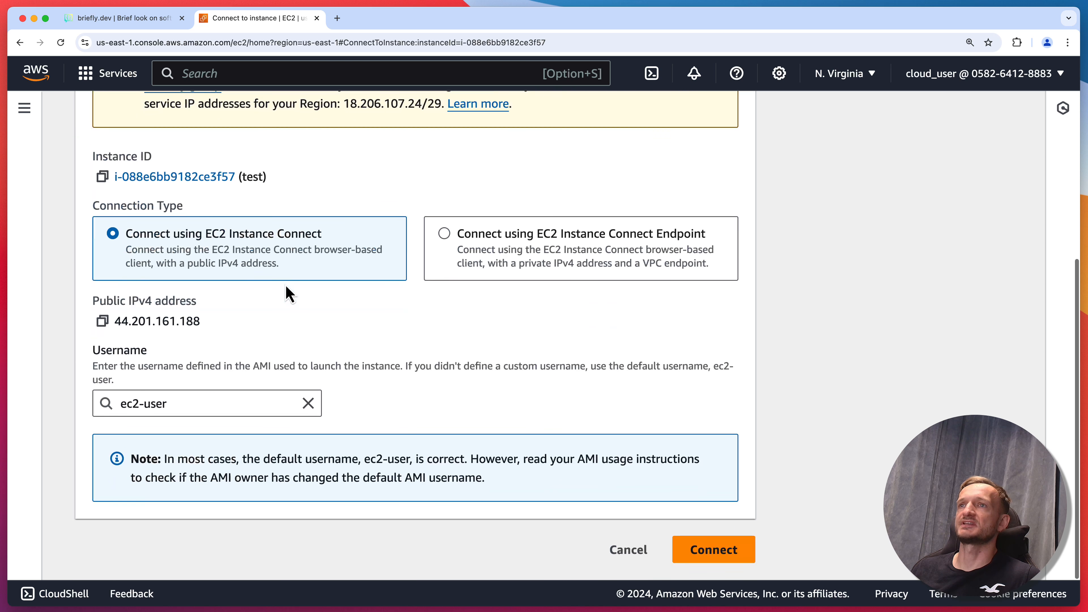
left_click(729, 556)
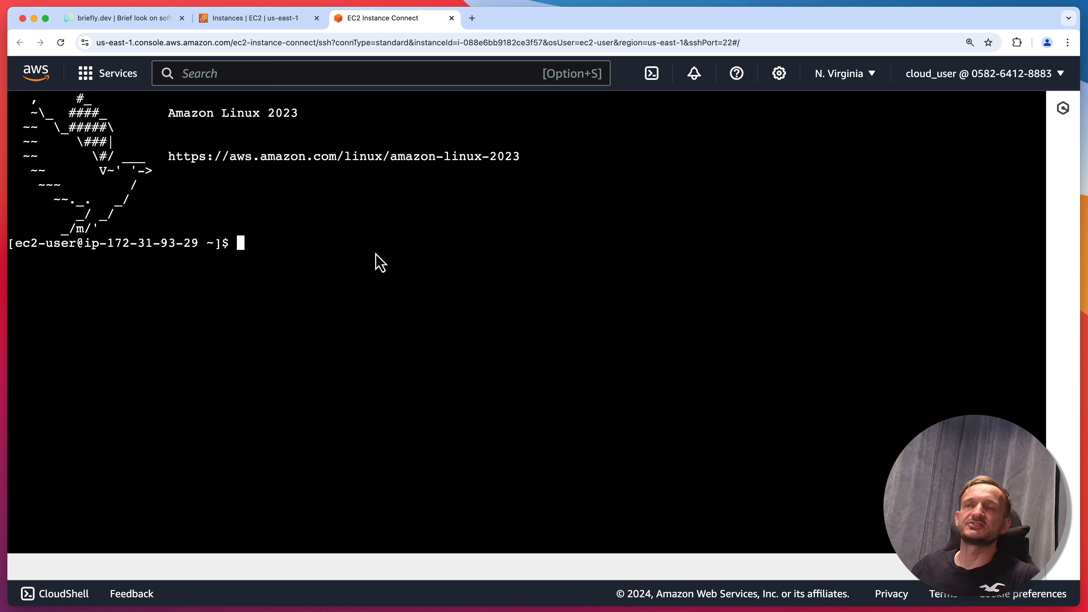
left_click(267, 18)
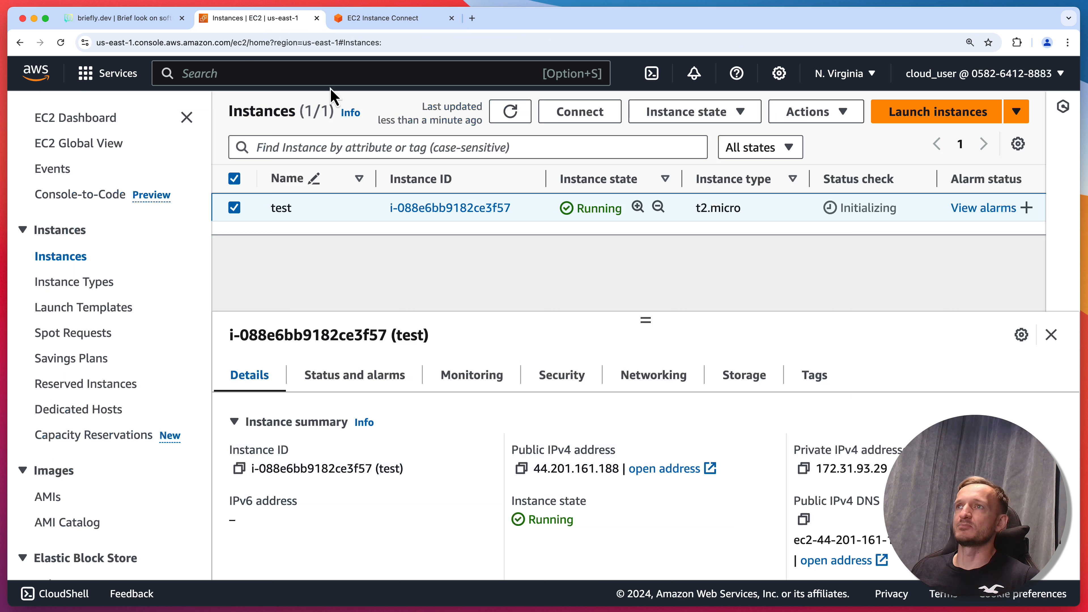
left_click(521, 469)
left_click(473, 19)
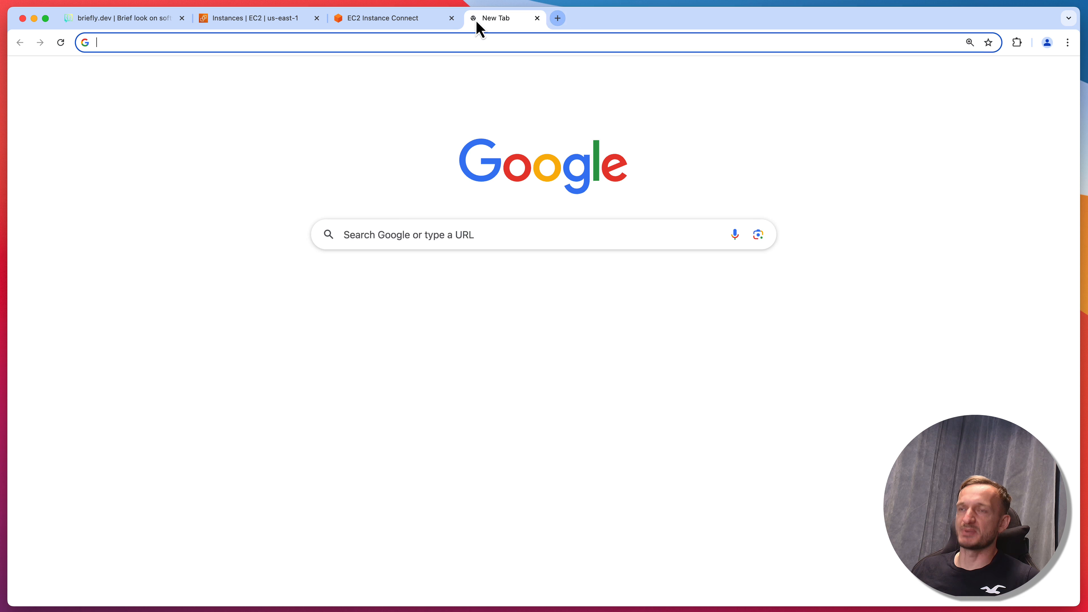
type("http://")
key("super+v")
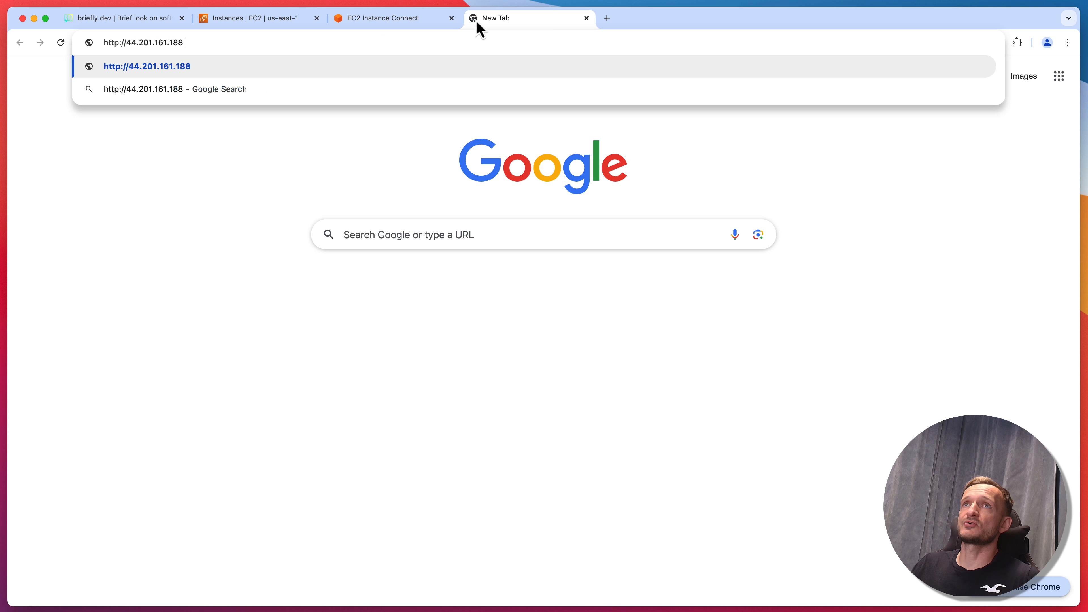
key("Return")
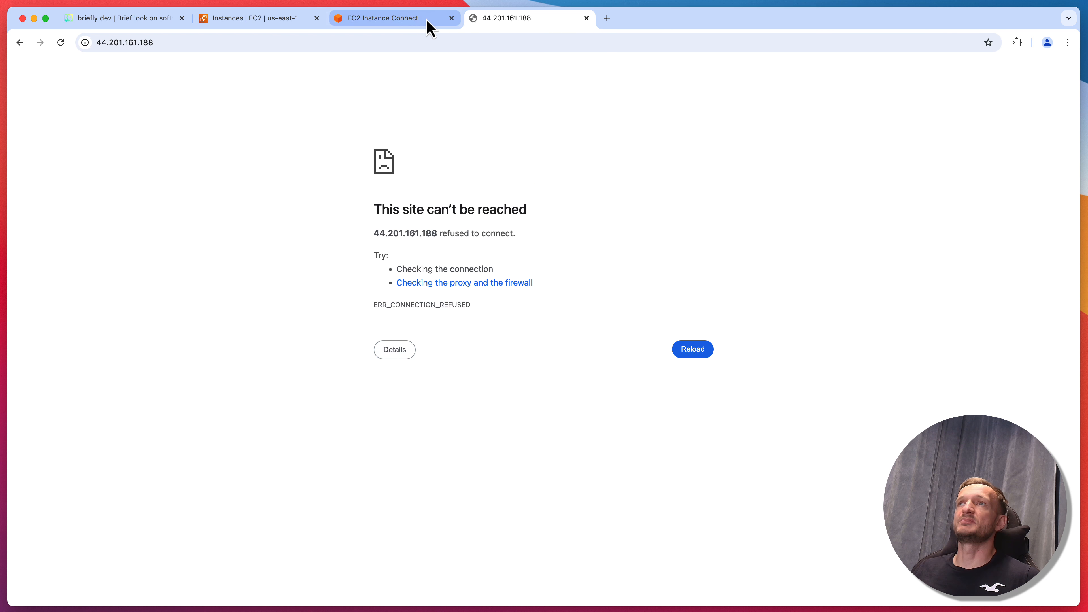
left_click(408, 22)
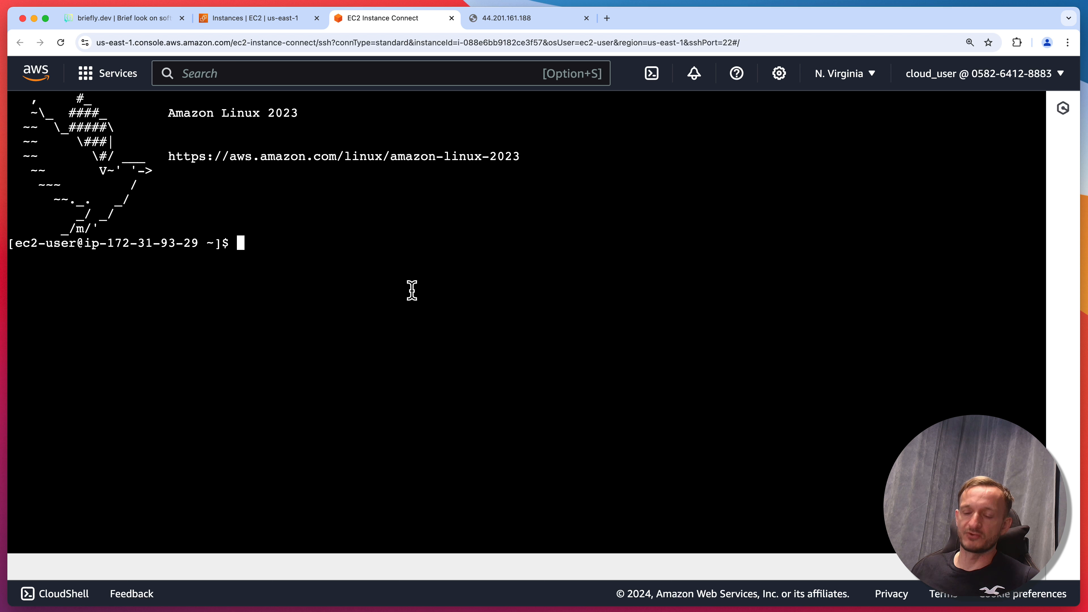
- Install nginx on the instance with sudo yum install nginx and accept the package installation
type("sudo yu")
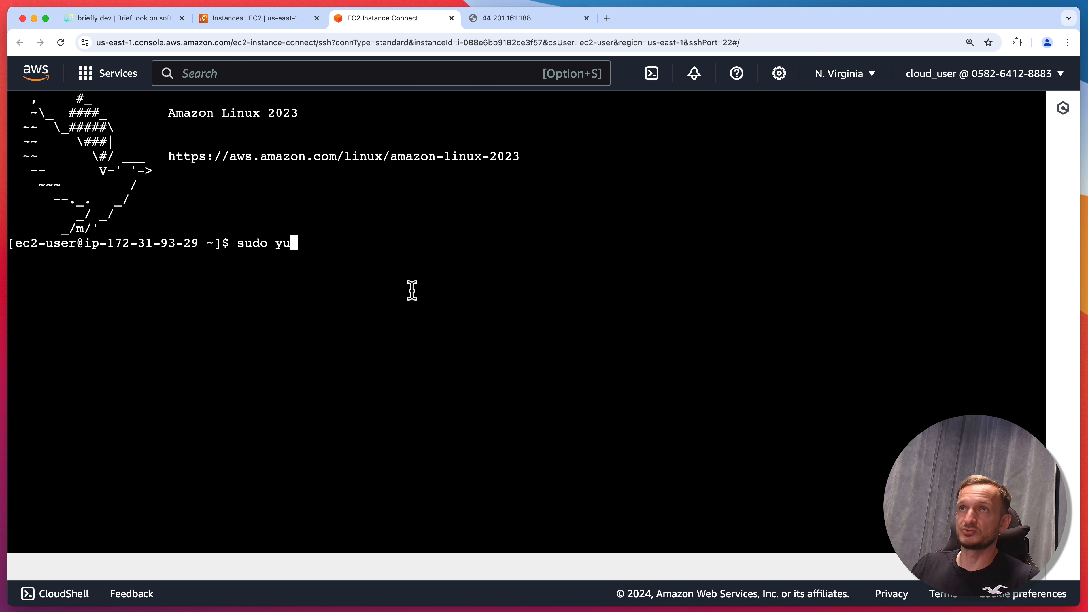
type("m install nginx")
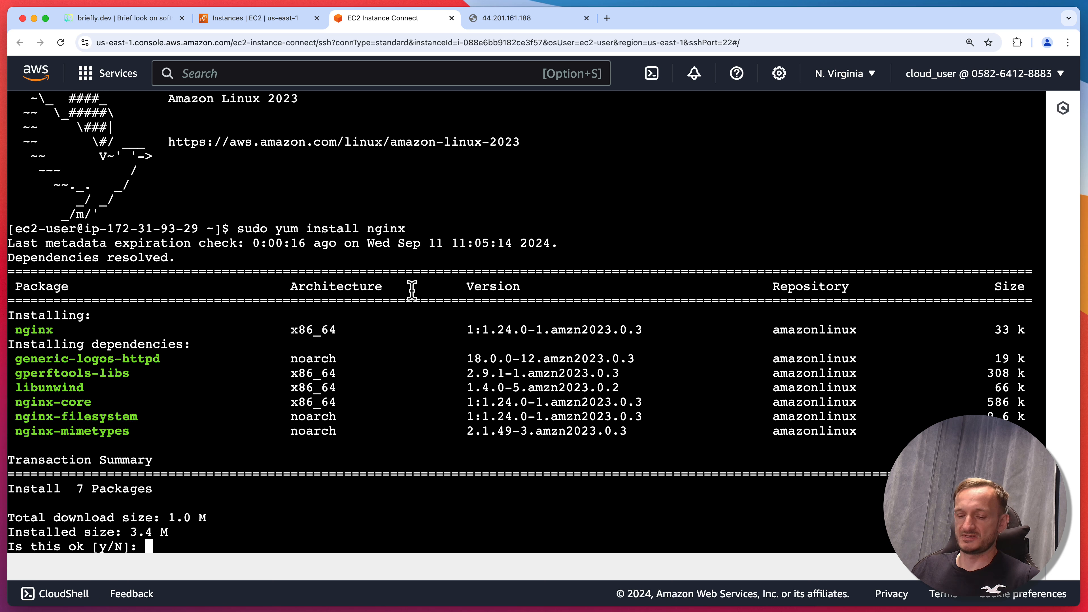
type("y")
key("Return")
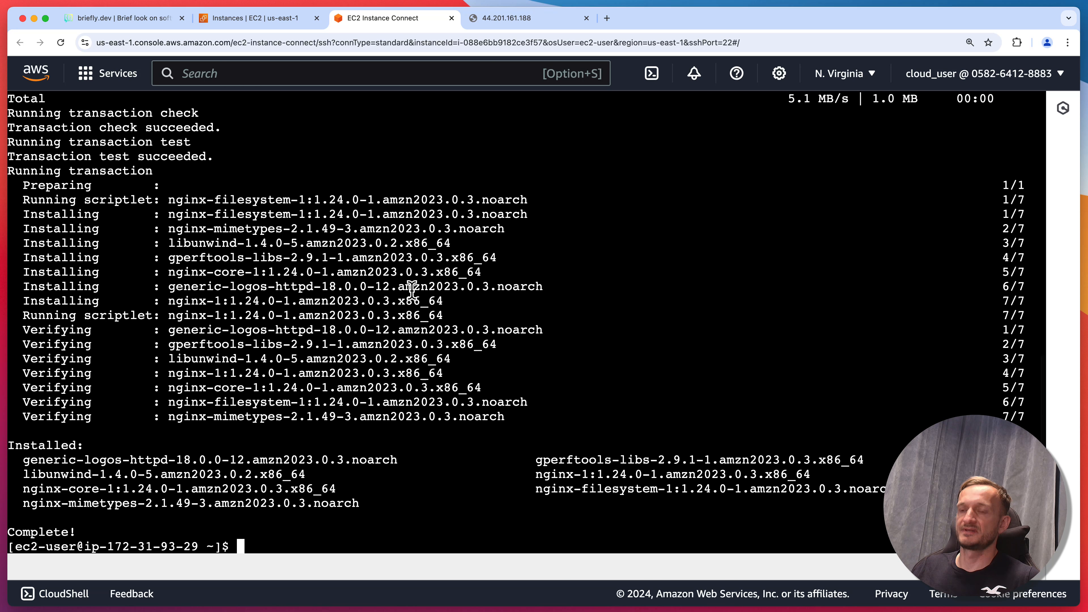
- Check the nginx service's state with sudo systemctl status nginx
type("sudo sy")
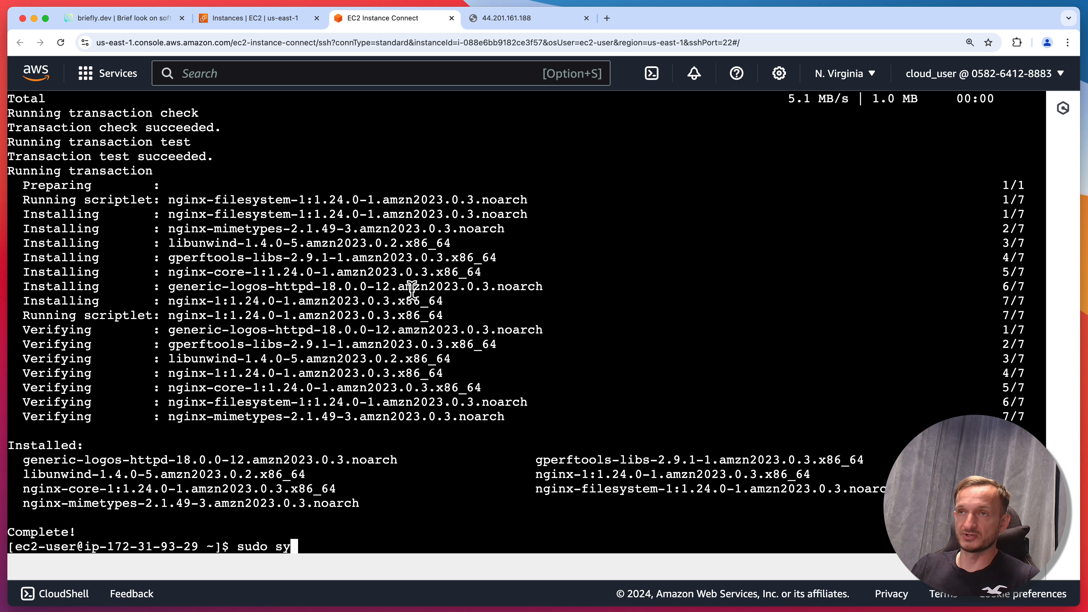
type("stemctl ")
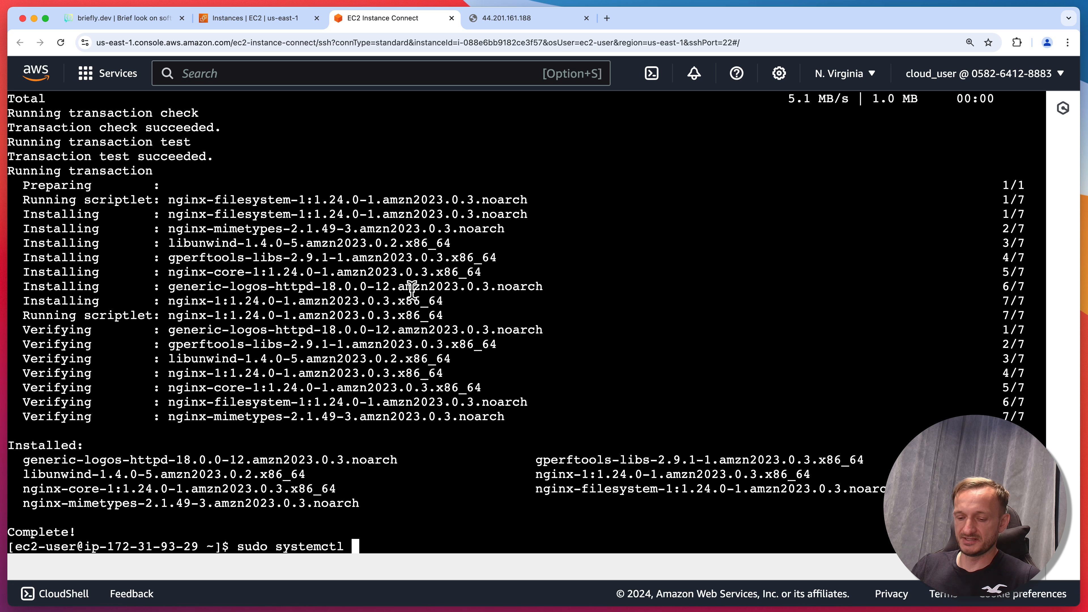
type("status nginx")
key("Return")
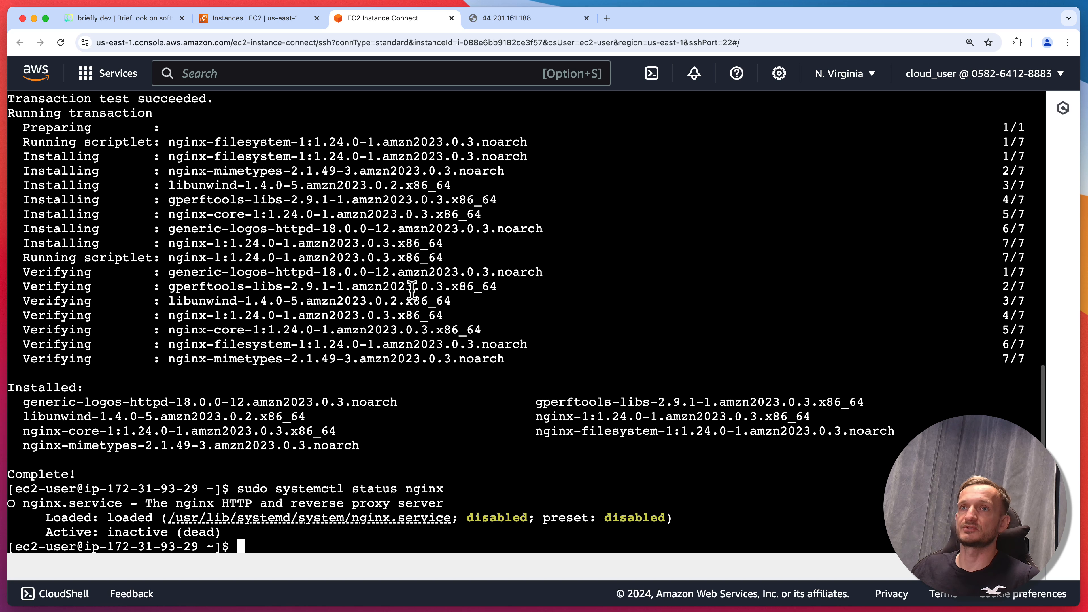
- Start the nginx service with sudo systemctl start nginx
key("Up")
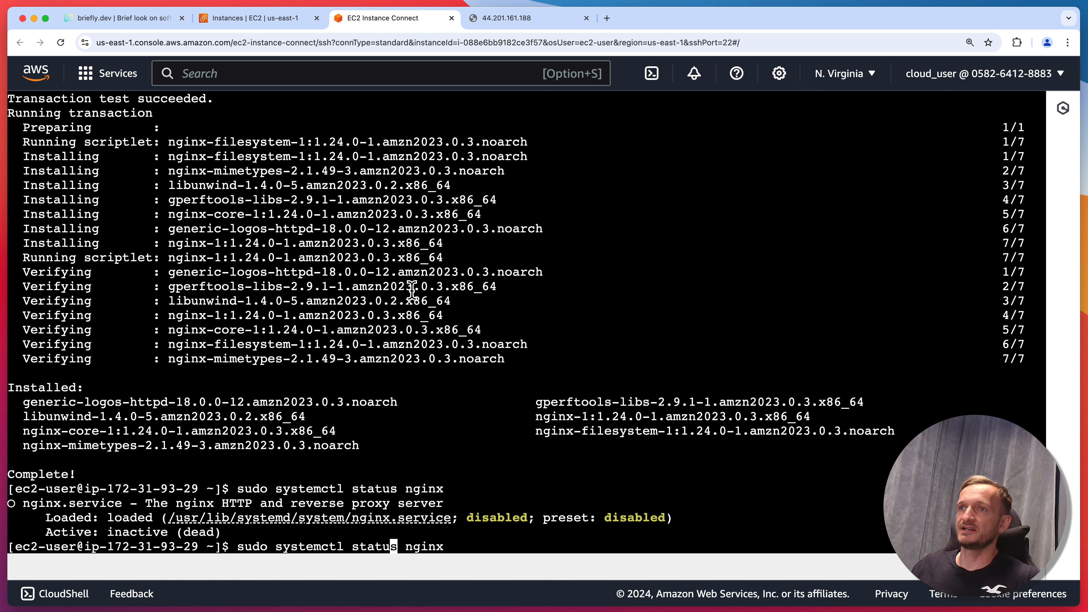
key("Delete")
key("BackSpace")
key("BackSpace")
key("BackSpace")
type("art")
key("Return")
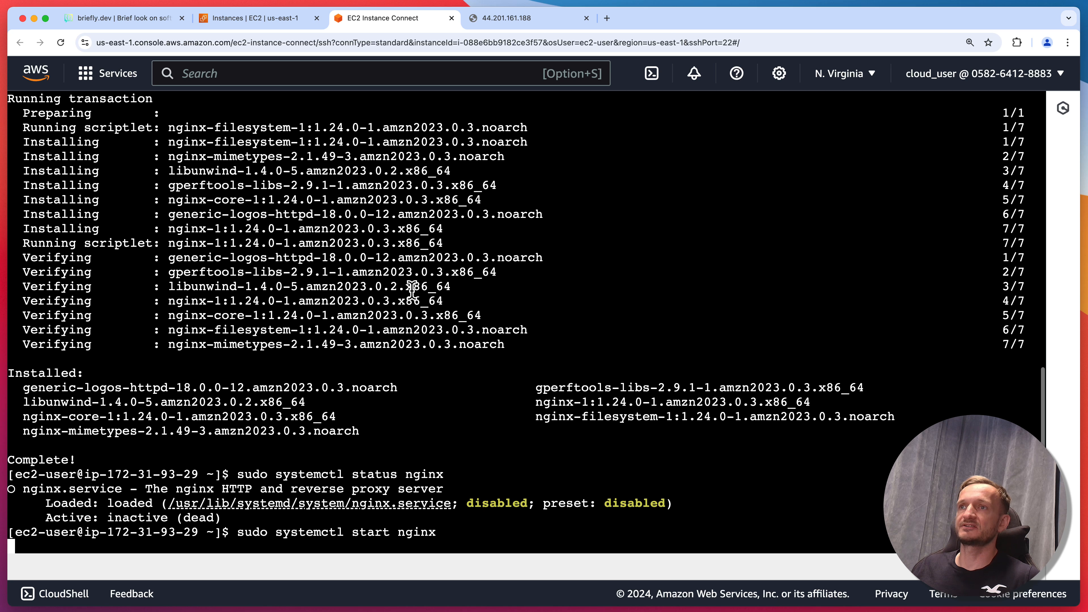
- Enable nginx to launch at boot with sudo systemctl enable nginx
key("Up")
key("Left")
key("Left")
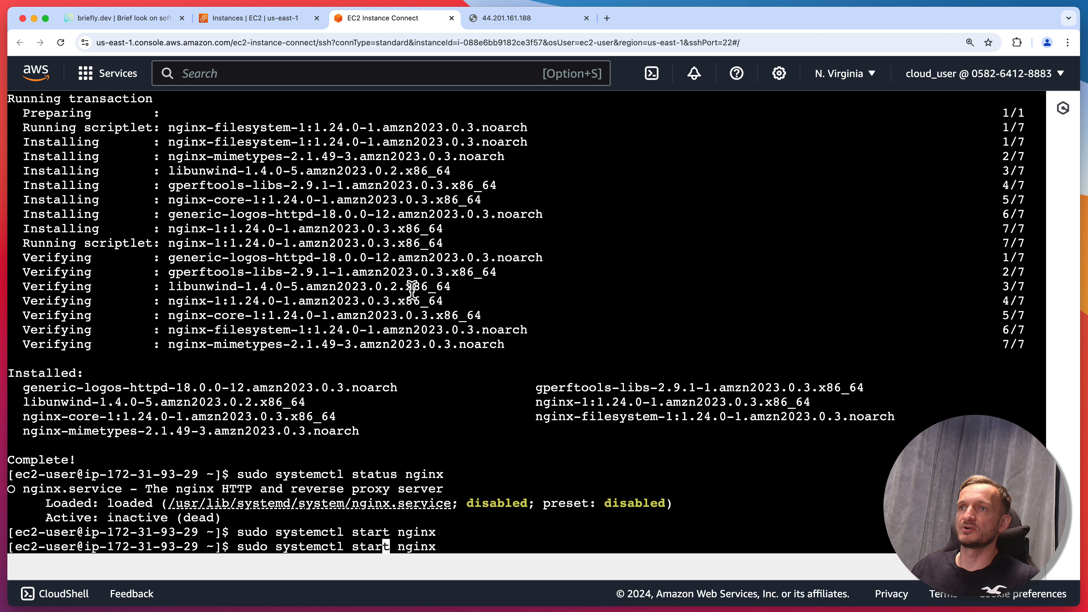
key("Delete")
key("BackSpace")
key("BackSpace")
key("BackSpace")
key("BackSpace")
type("e")
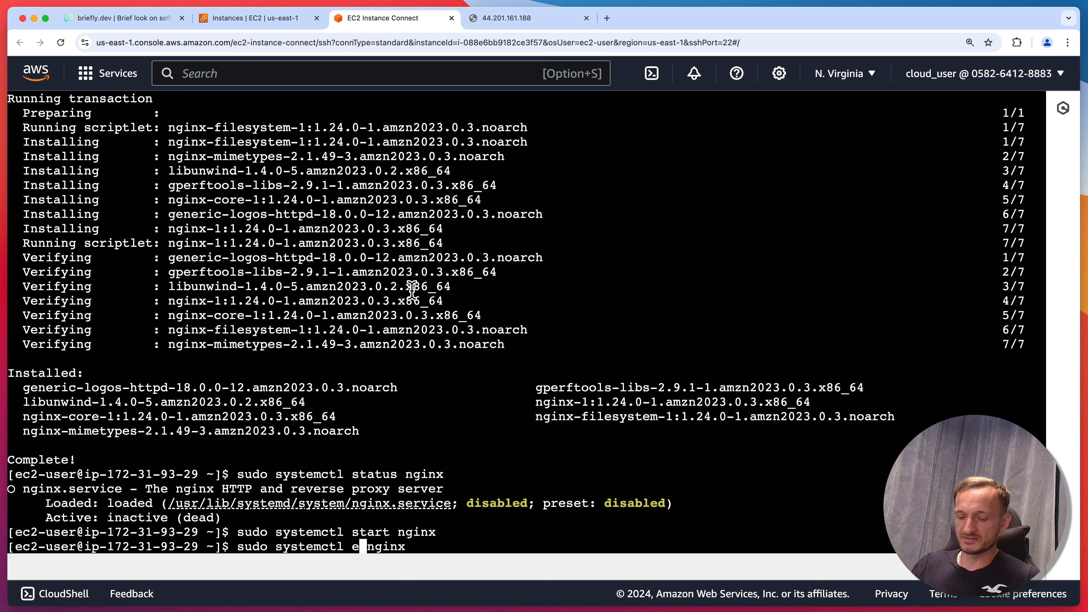
type("nable")
key("Return")
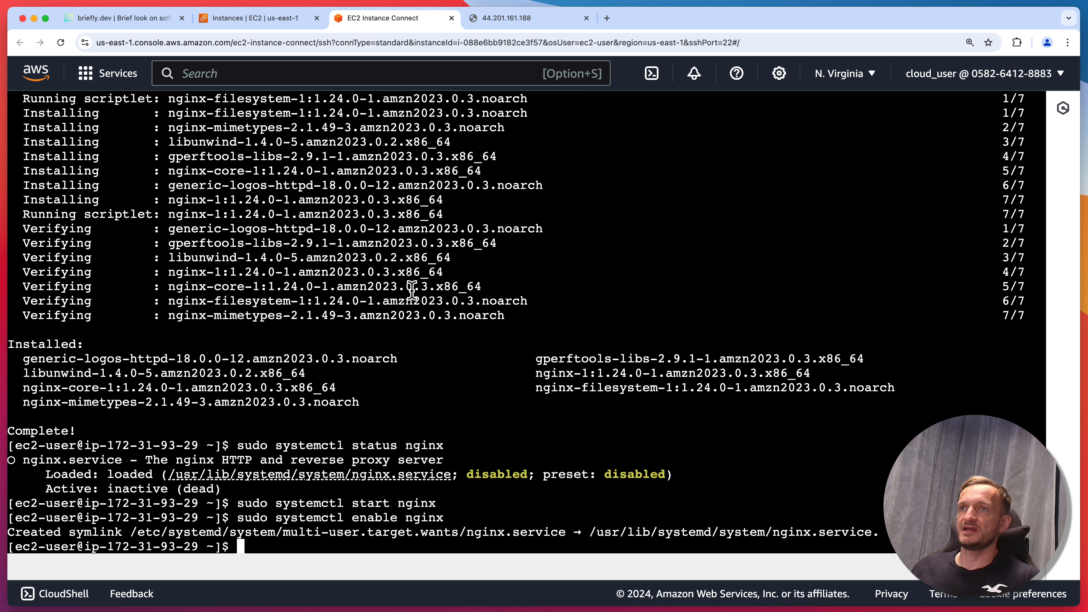
- Rerun sudo systemctl status nginx to verify the service after starting and enabling it
key("Up")
key("Up")
key("Up")
key("Return")
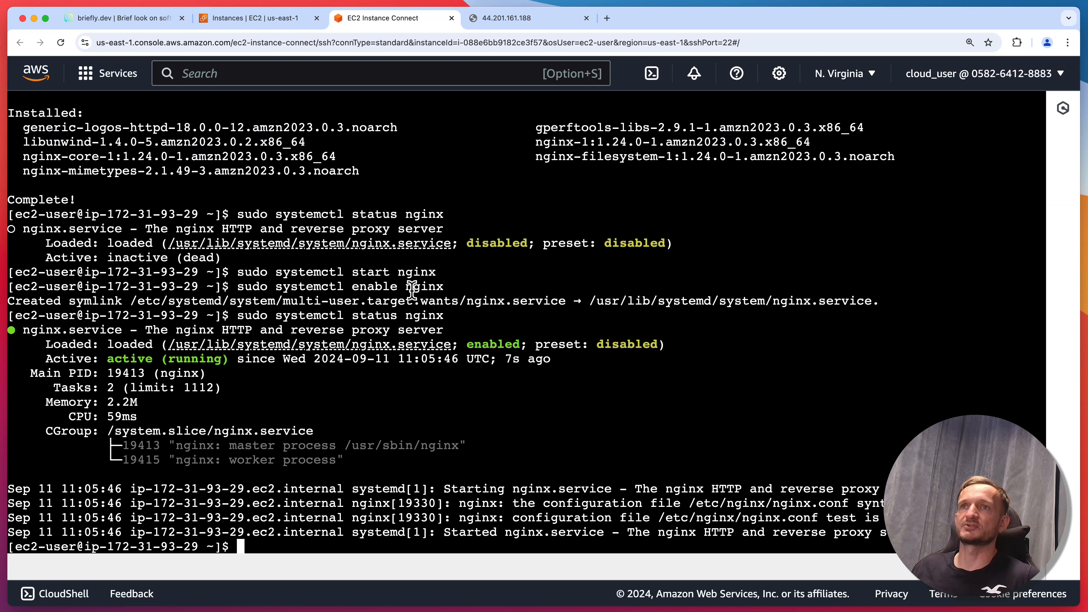
- Load the instance's public IPv4 address again in its browser tab to check the nginx web page
left_click(497, 18)
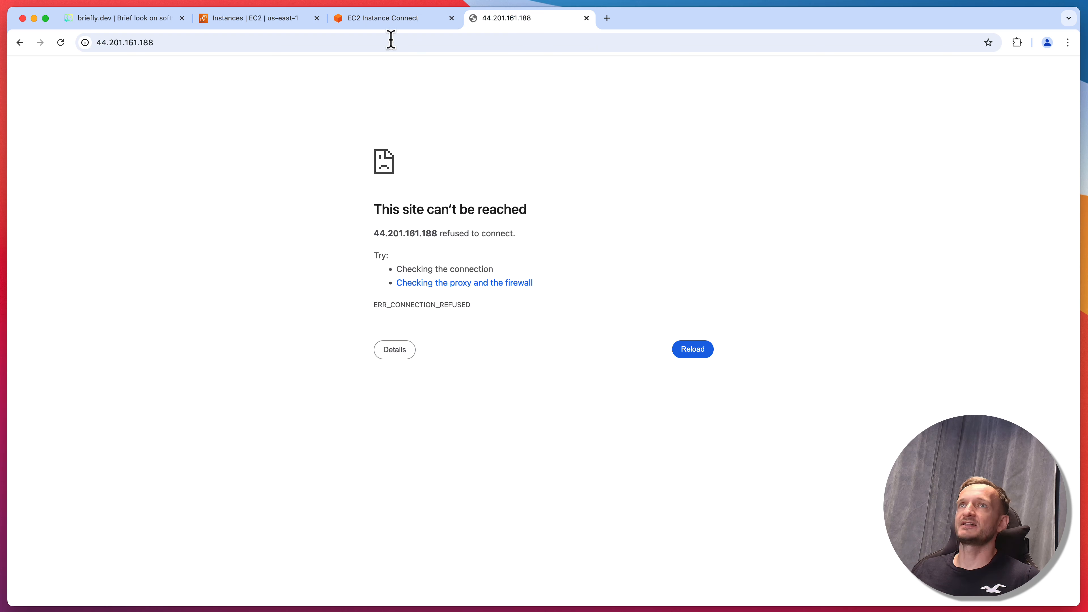
left_click(379, 41)
key("Return")
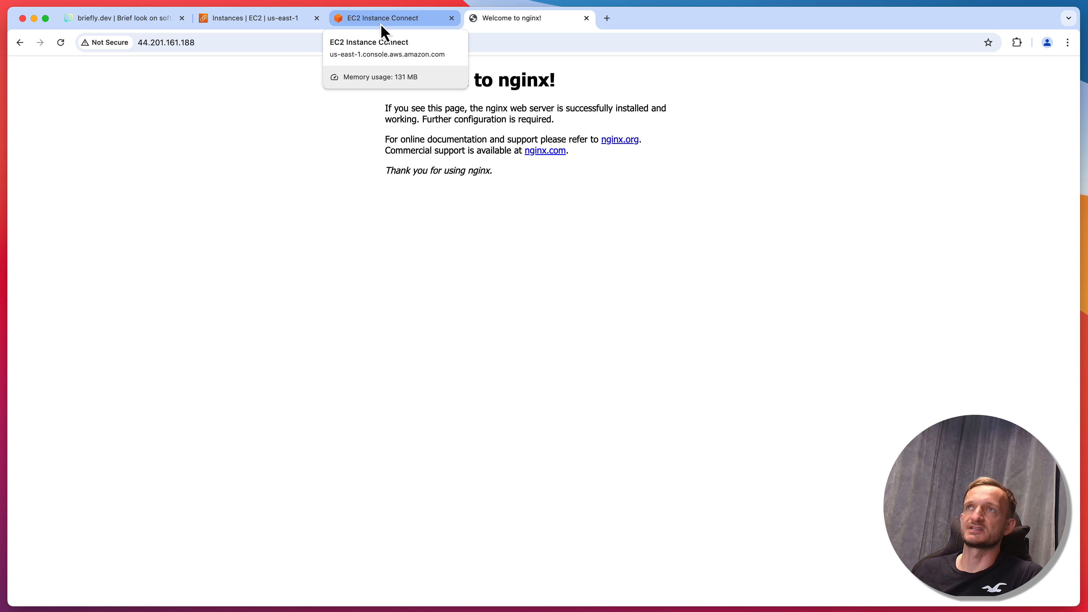
left_click(391, 29)
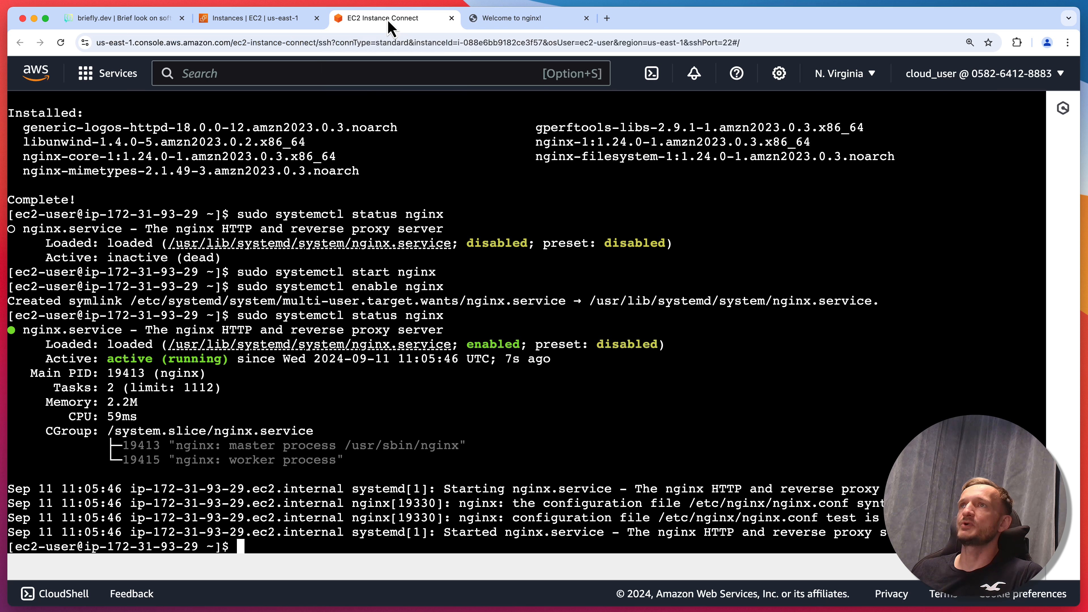
left_click(519, 33)
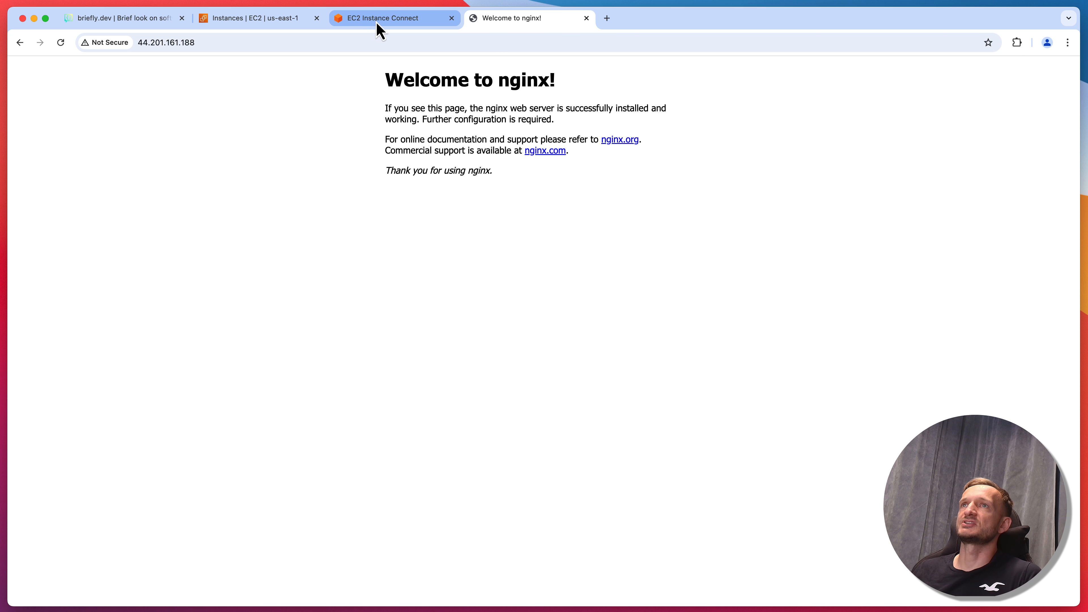
- Return to the EC2 Instances page, open the AMIs page in a new tab and examine the owned images
left_click(380, 31)
left_click(273, 22)
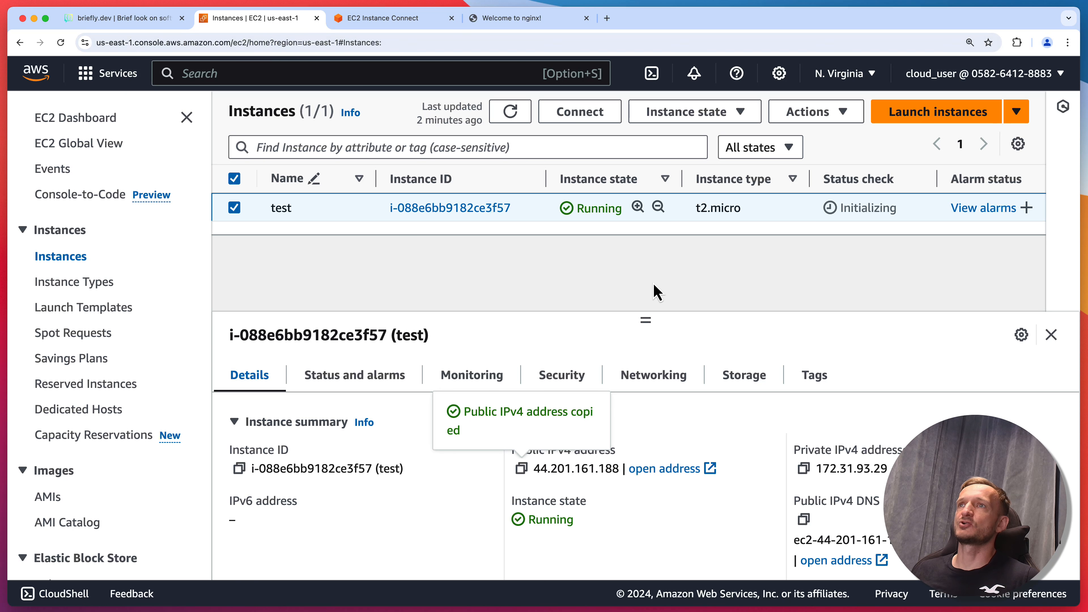
scroll(175, 326, "down", 3)
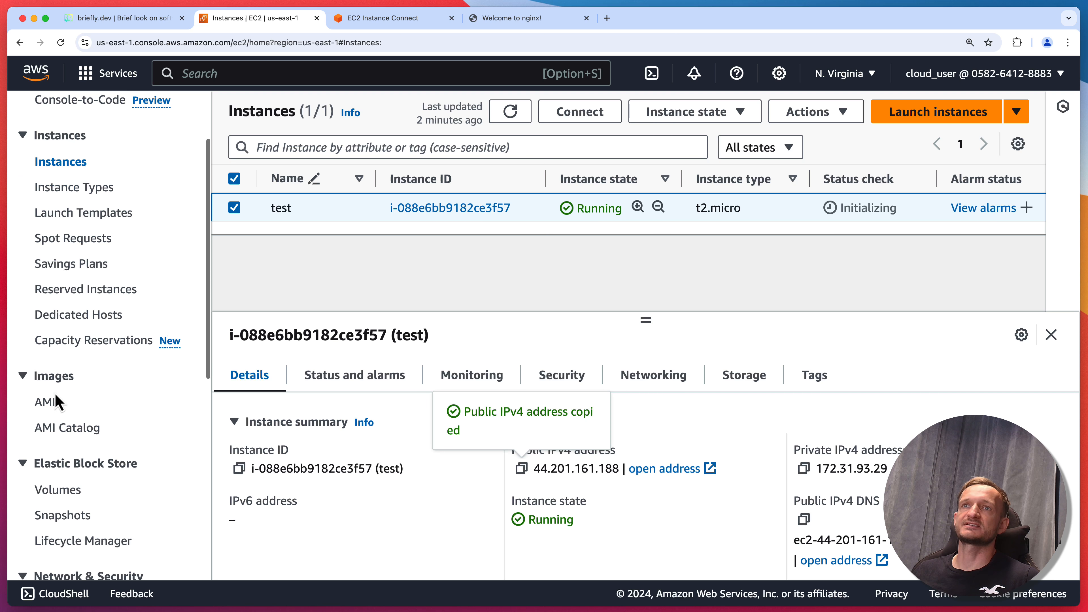
right_click(51, 402)
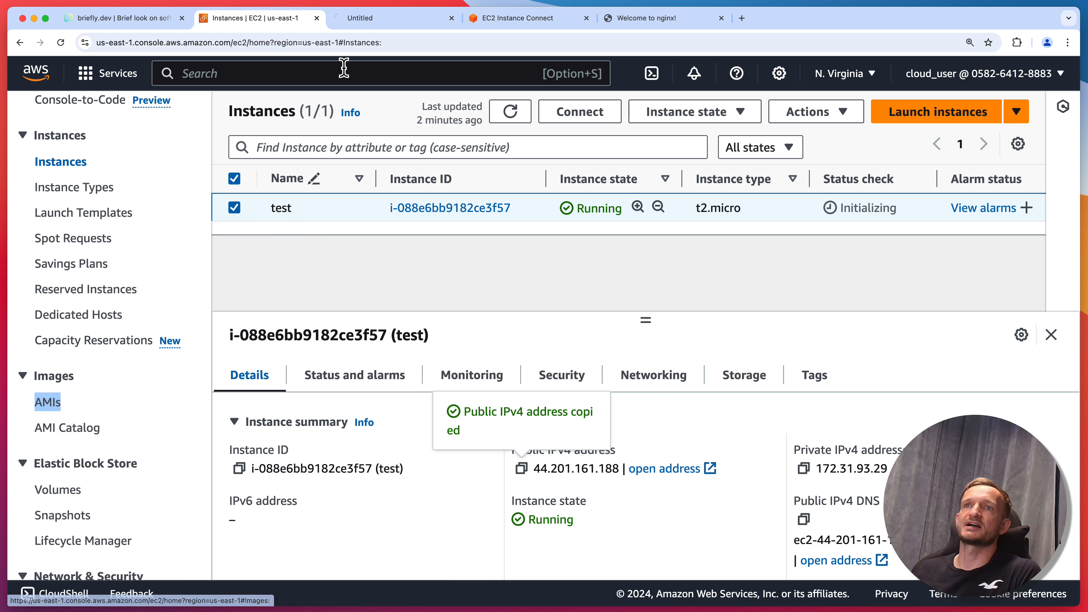
left_click(389, 21)
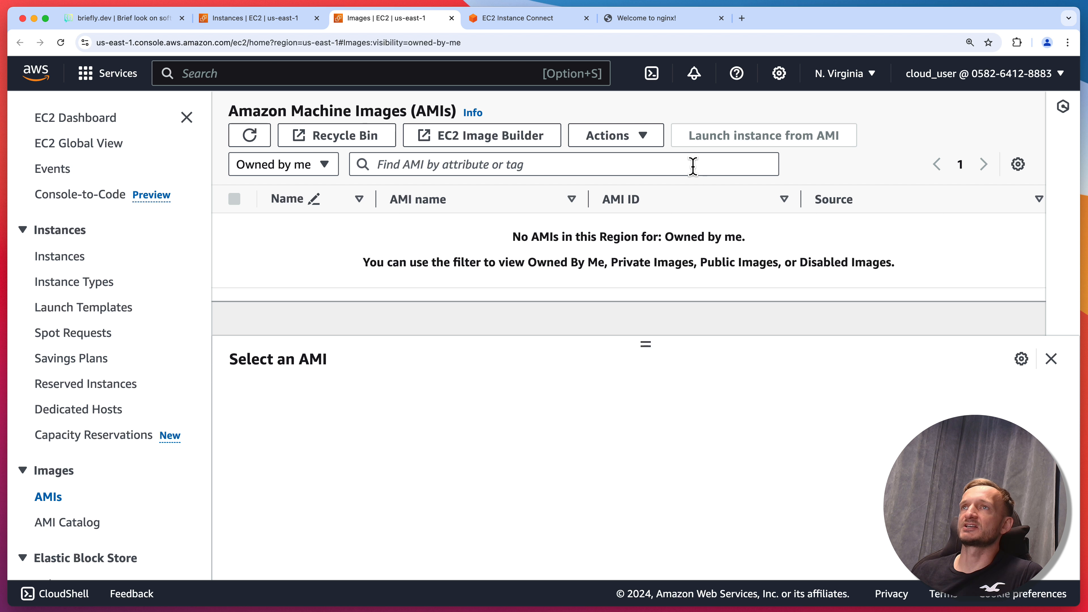
- Start creating an image from the test instance and name it briefly-with-nginx
left_click(280, 29)
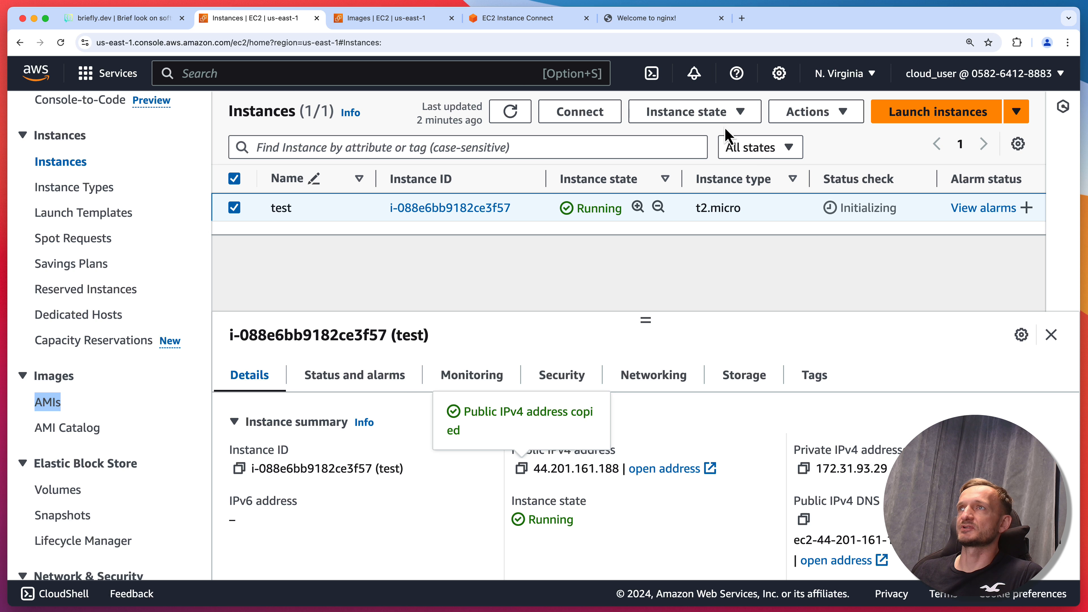
left_click(847, 115)
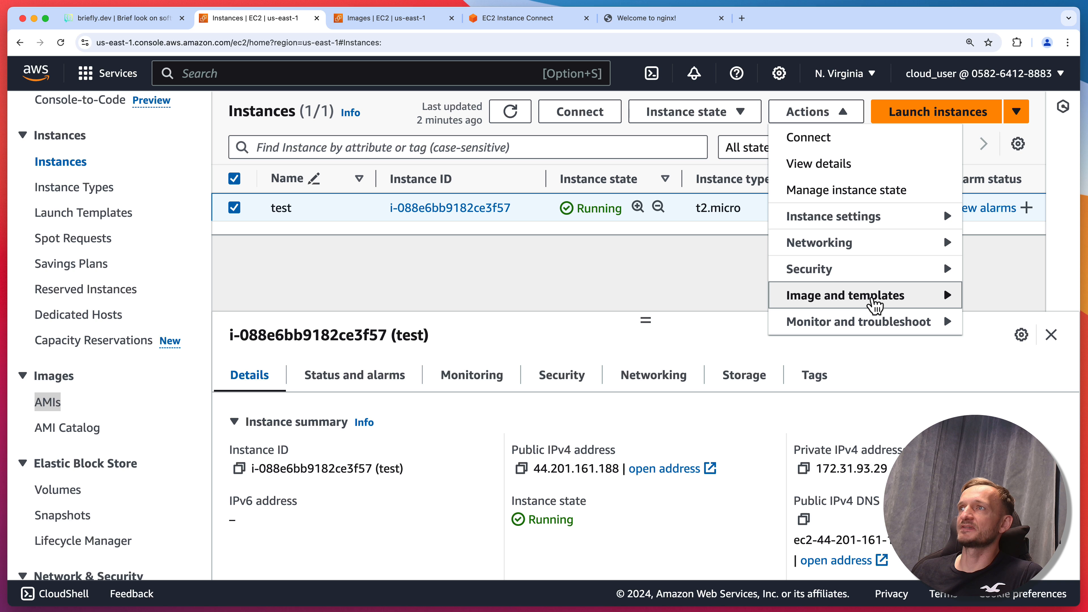
left_click(874, 304)
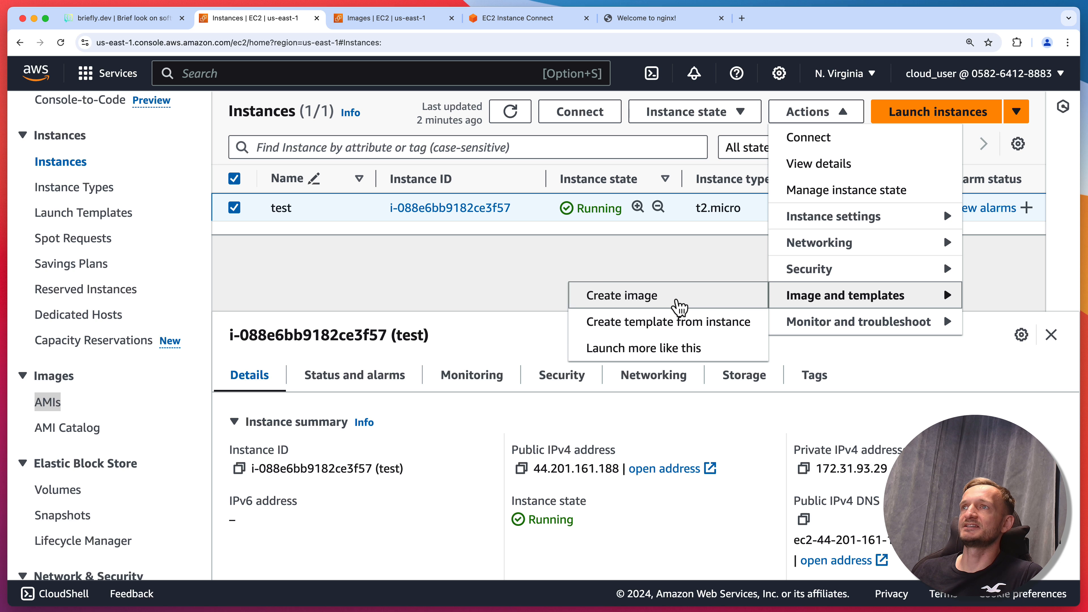
left_click(680, 305)
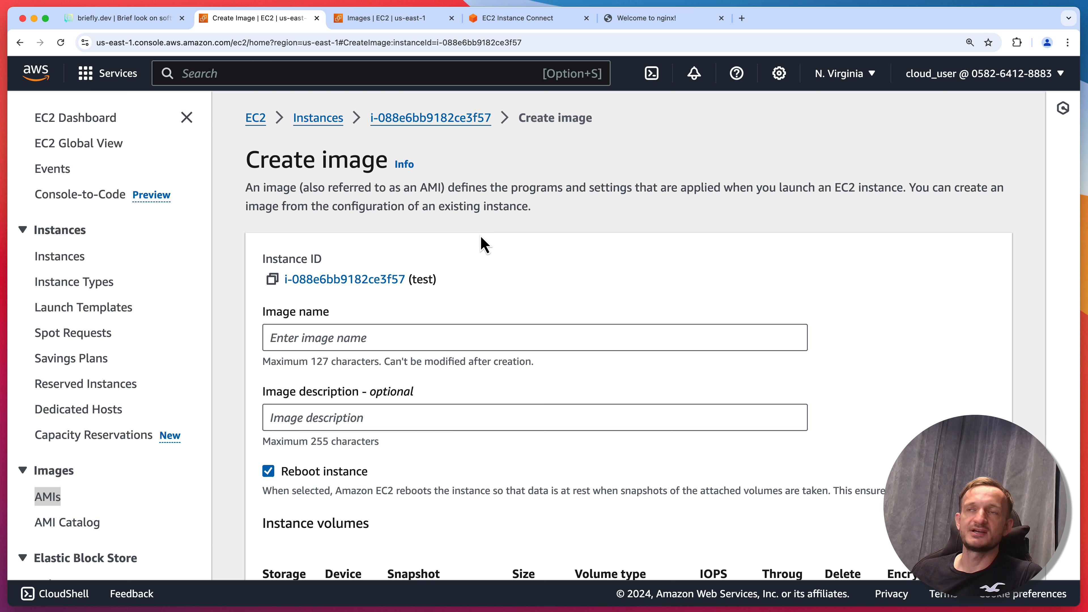
scroll(485, 245, "down", 1)
left_click(405, 313)
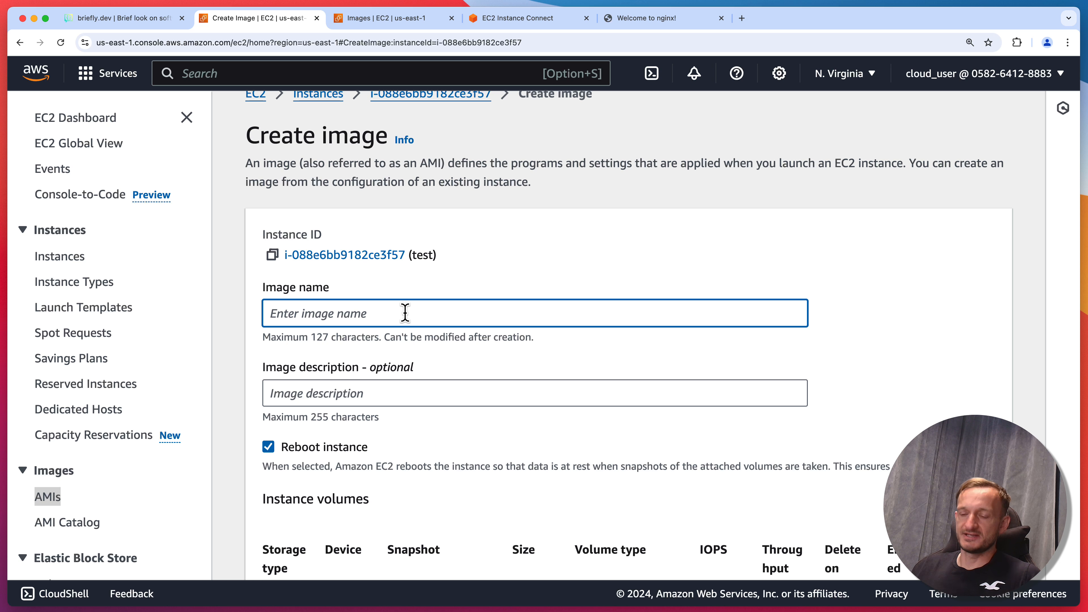
type("briefly-with-nginx")
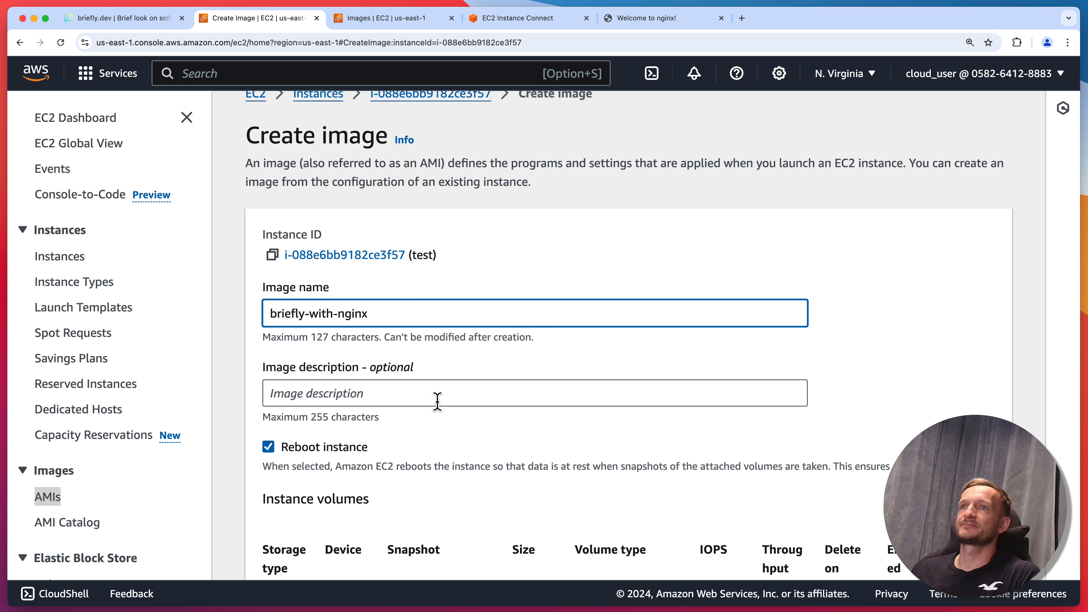
- Review the image's reboot, volume and tag settings and create the image with the defaults
left_click(447, 431)
scroll(449, 432, "down", 4)
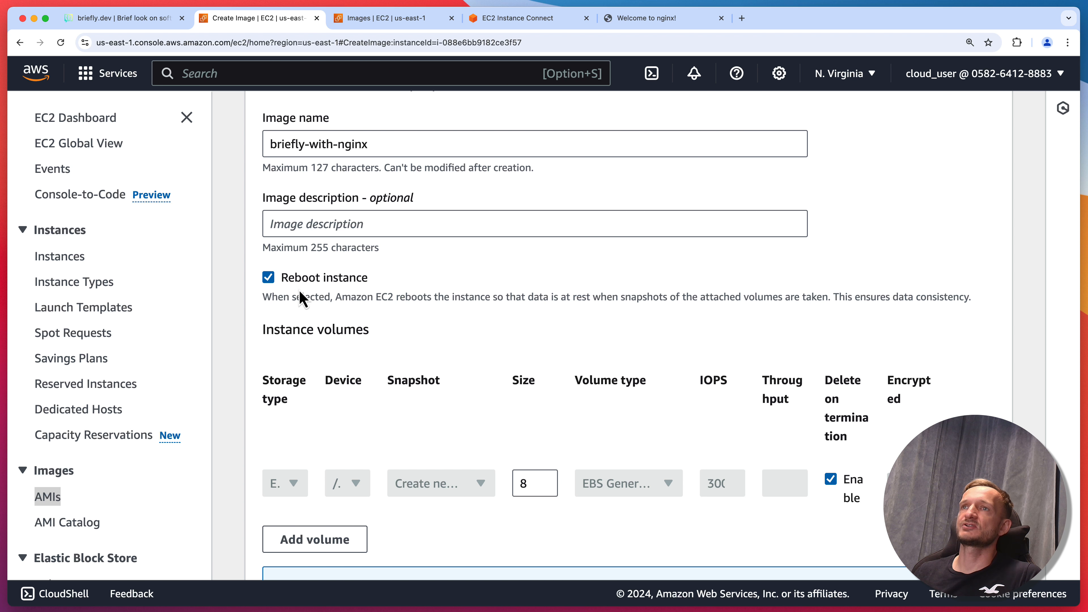
scroll(515, 360, "down", 7)
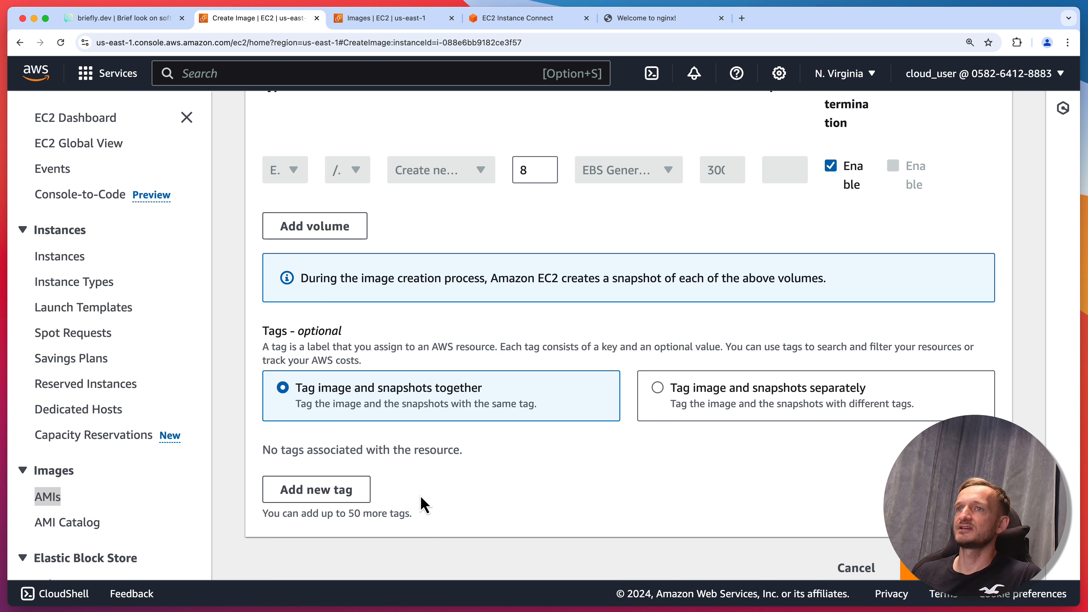
scroll(907, 568, "down", 1)
left_click(896, 549)
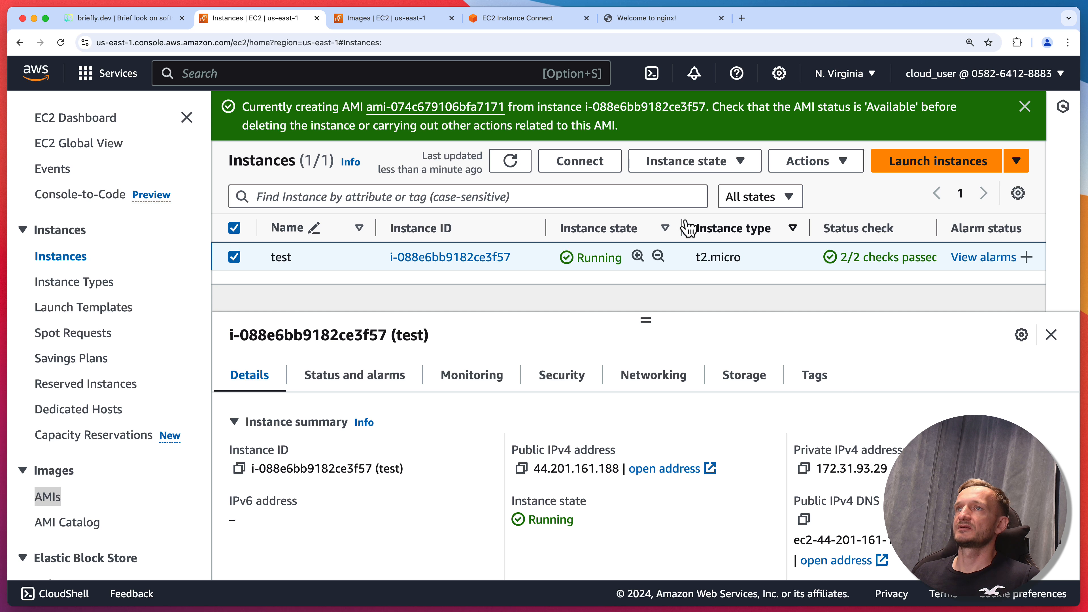
- Refresh the instance list, open the list of owned AMIs and check the briefly-with-nginx image's status, refreshing the AMI list
left_click(512, 162)
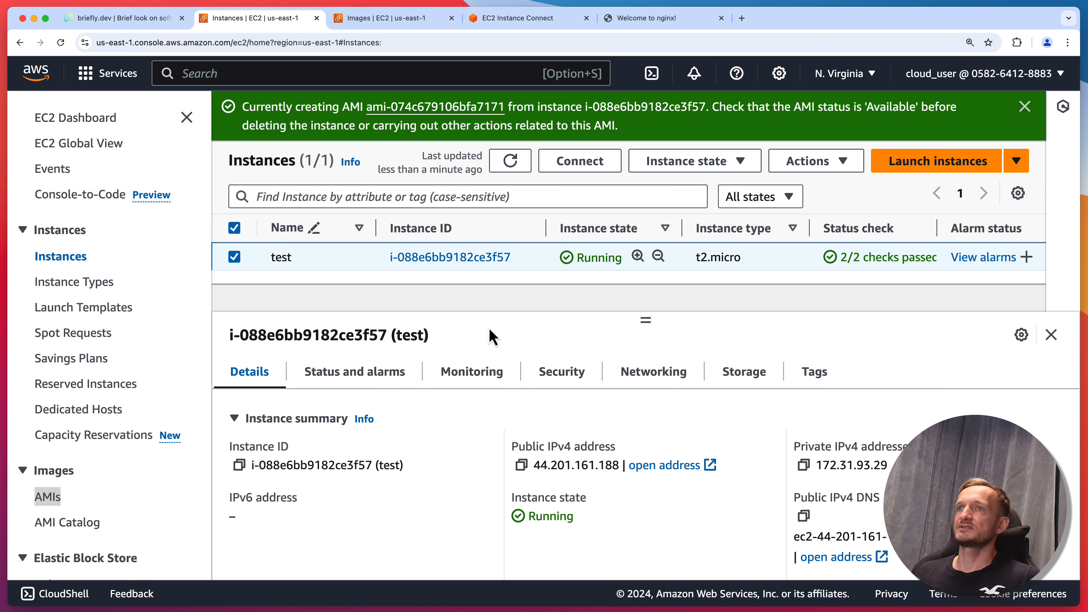
scroll(485, 338, "down", 2)
left_click(51, 497)
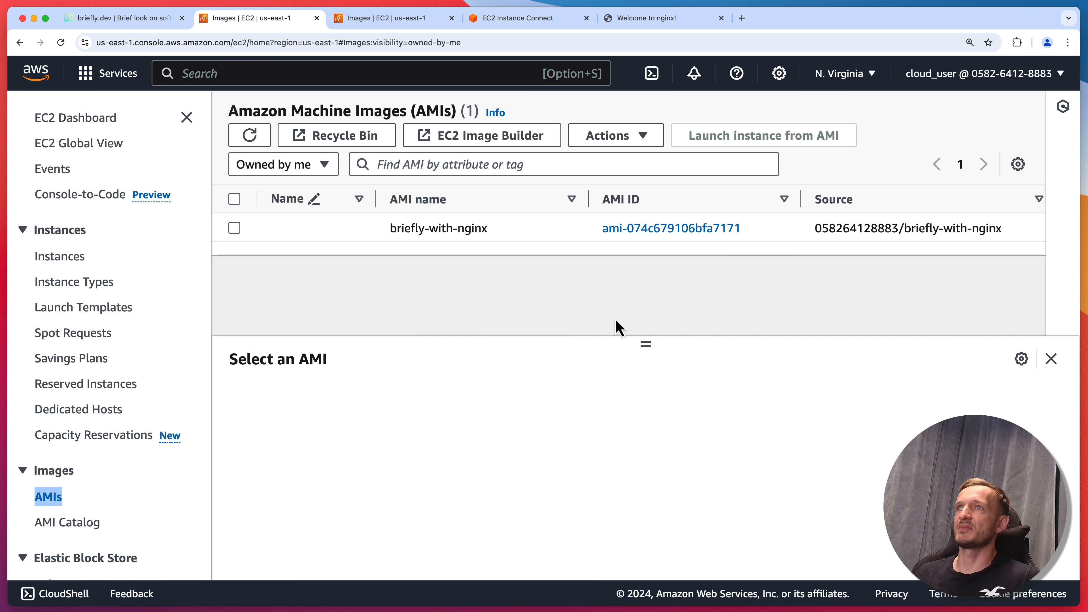
scroll(636, 223, "right", 5)
scroll(630, 219, "right", 3)
scroll(629, 219, "left", 10)
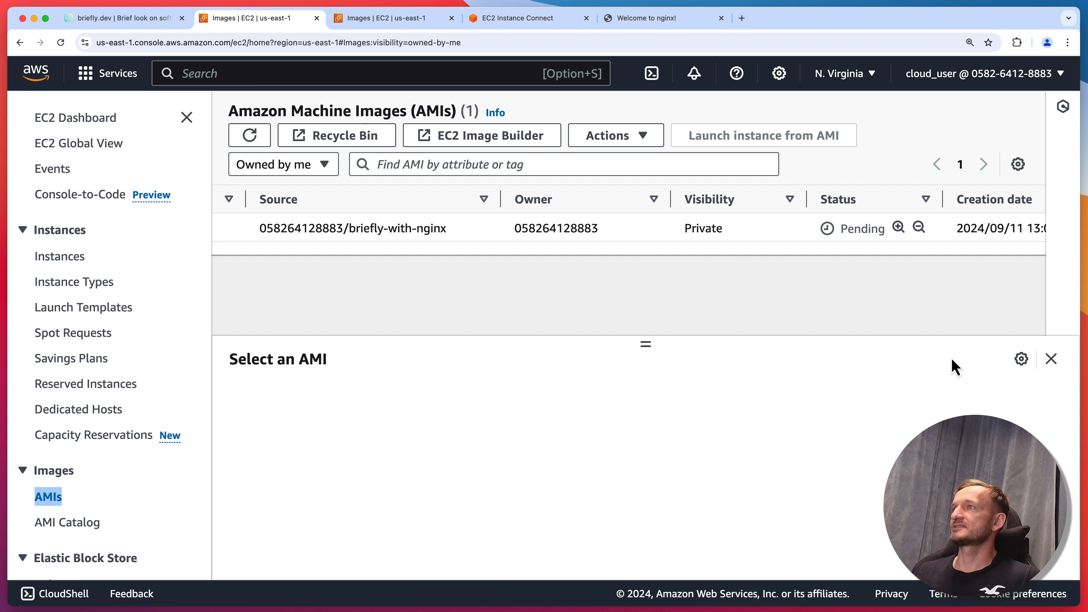
scroll(602, 233, "right", 5)
scroll(643, 227, "left", 10)
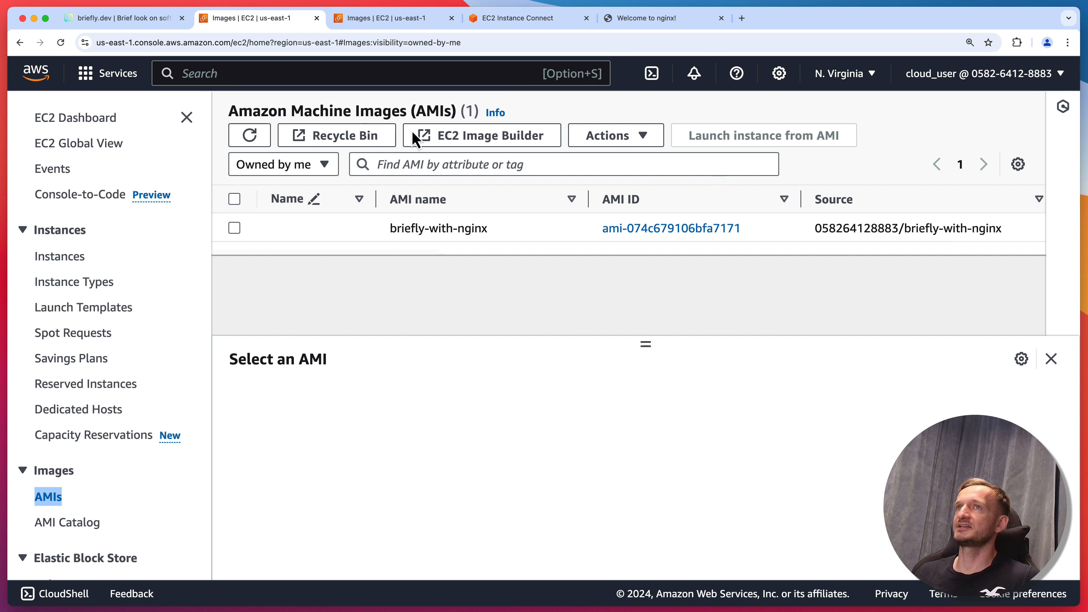
left_click(250, 138)
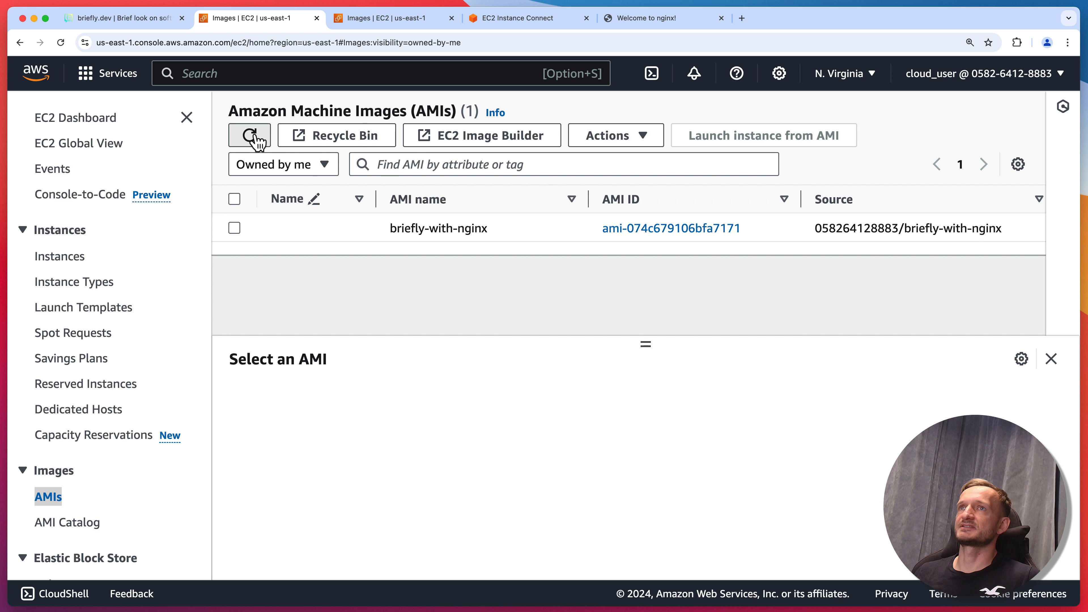
scroll(537, 236, "right", 6)
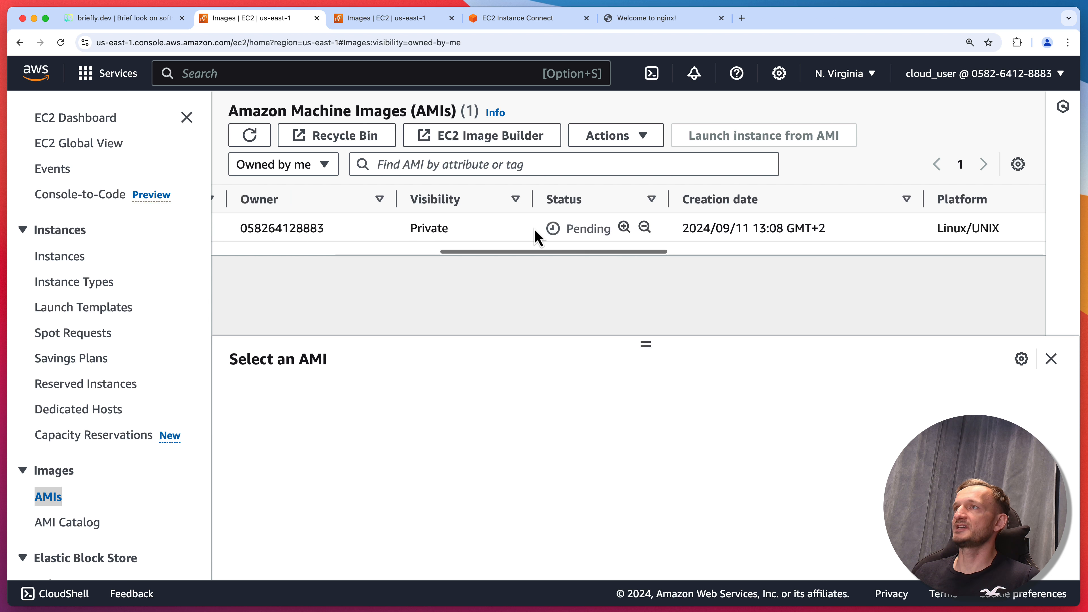
- Examine the briefly-with-nginx image's ID, source, owner, visibility and status in the list of owned AMIs
scroll(531, 229, "right", 4)
scroll(571, 236, "left", 8)
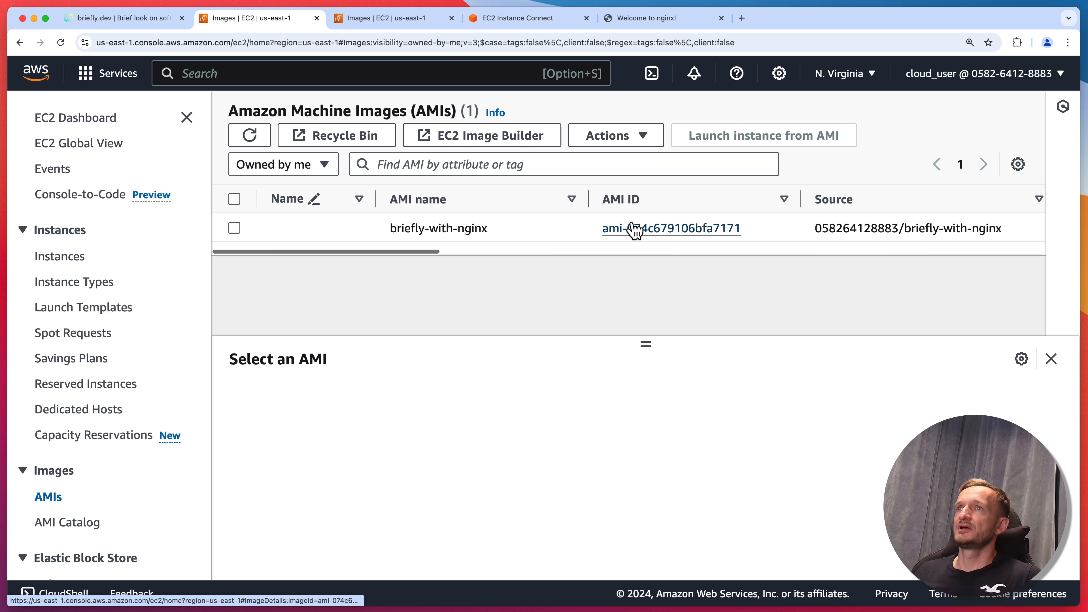
scroll(626, 223, "right", 5)
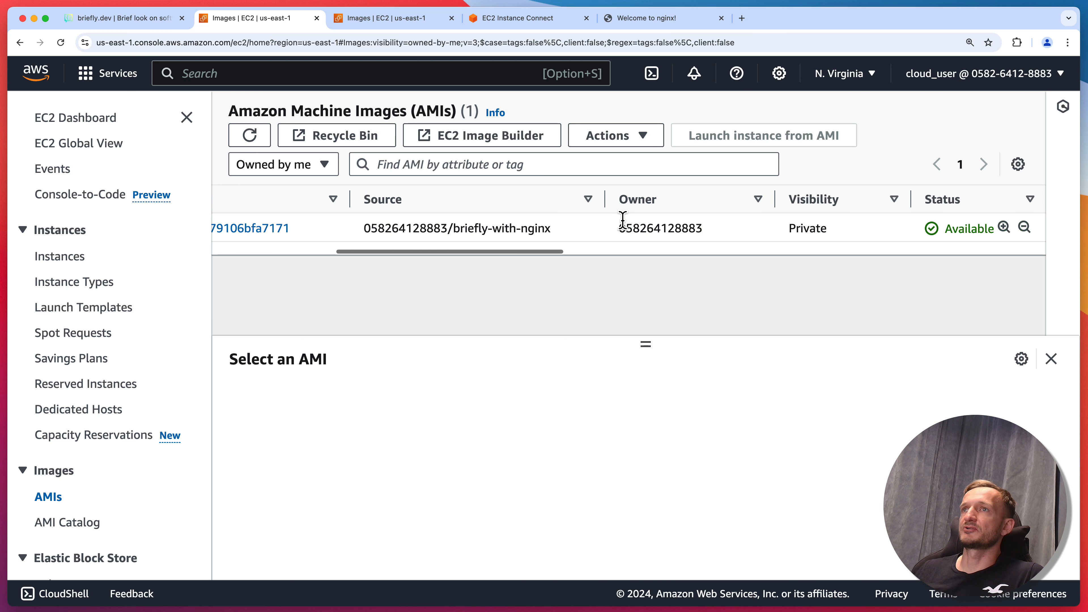
scroll(621, 219, "right", 3)
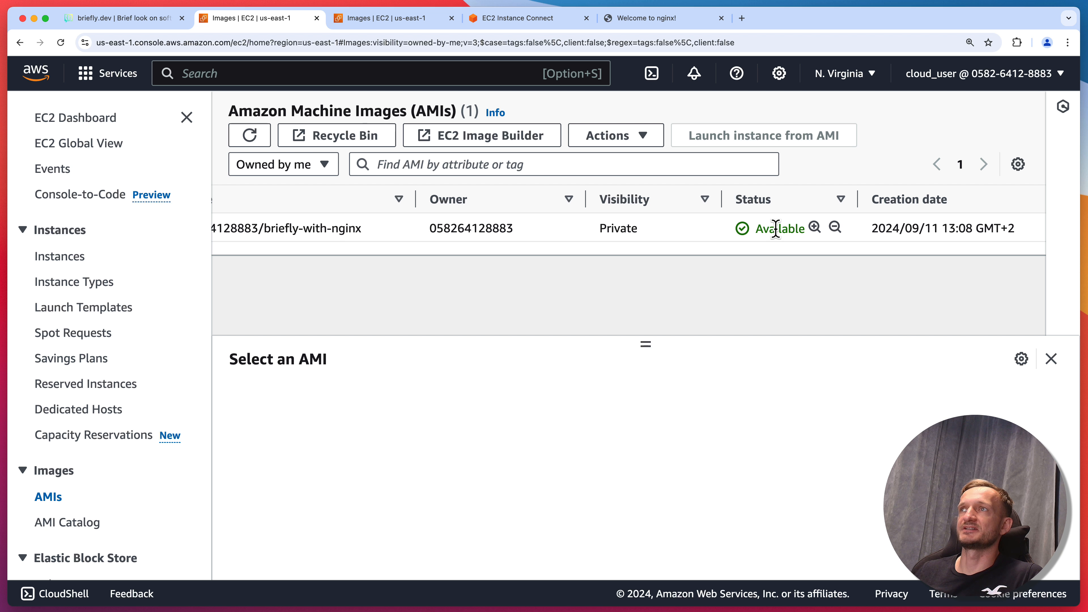
scroll(643, 230, "left", 8)
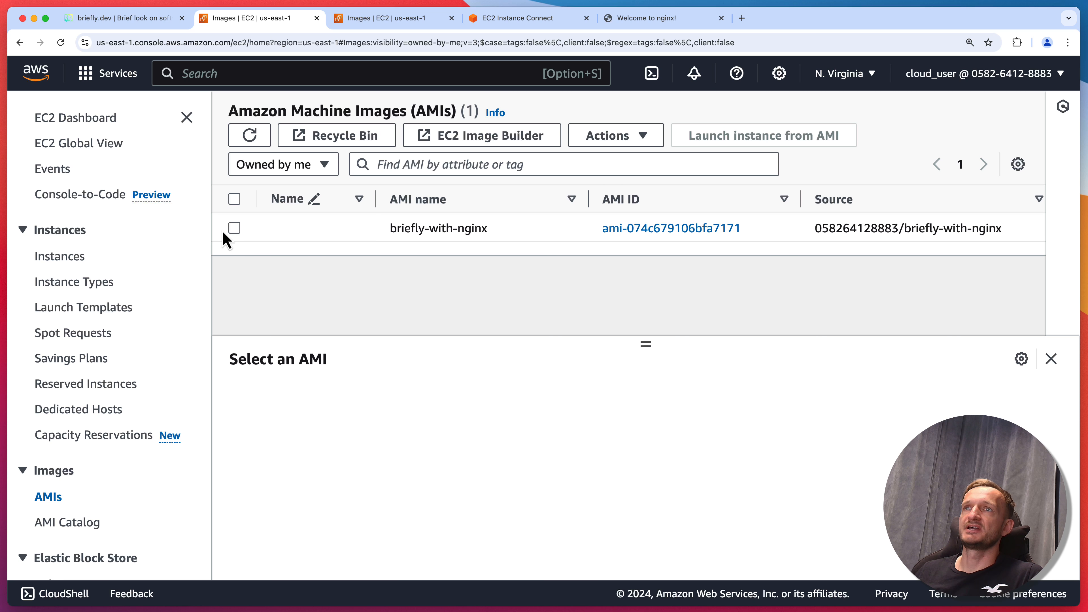
- Start launching an instance from the briefly-with-nginx AMI and name it briefly-http
left_click(235, 229)
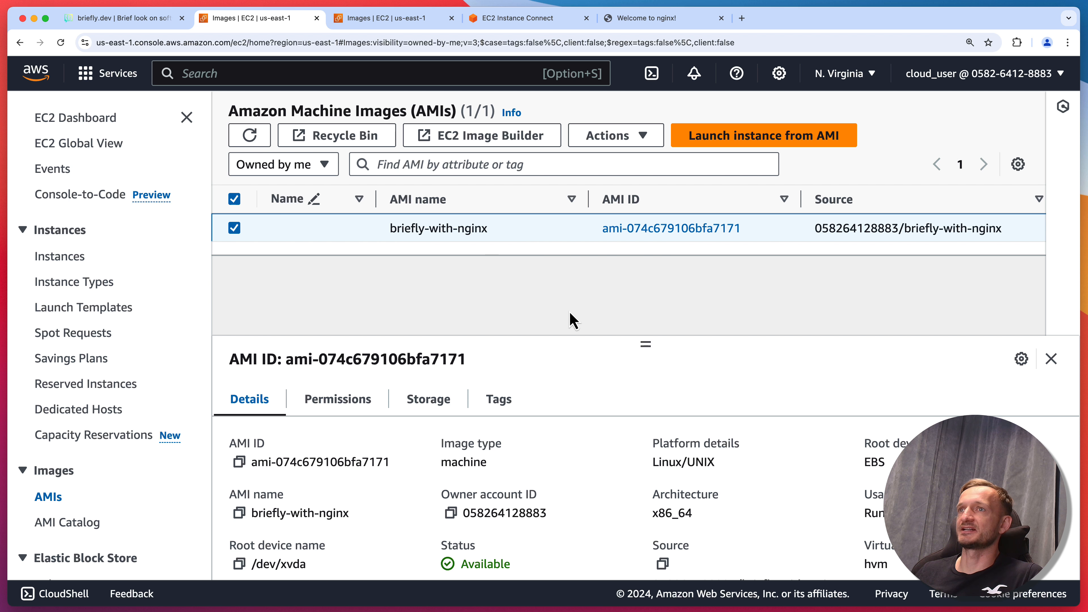
left_click(769, 149)
scroll(468, 317, "down", 3)
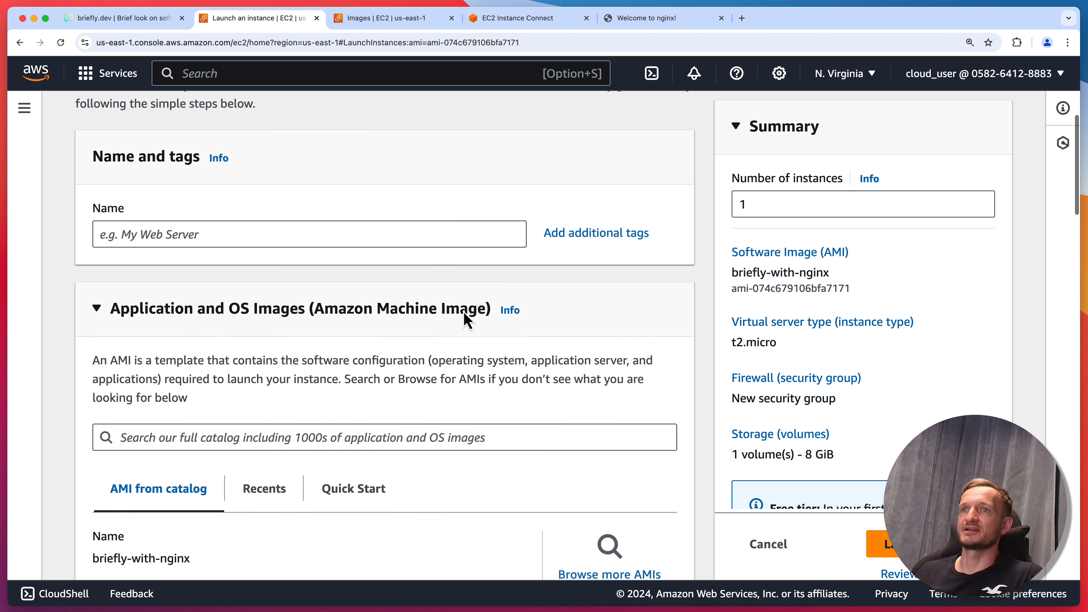
scroll(465, 316, "down", 10)
scroll(456, 321, "up", 10)
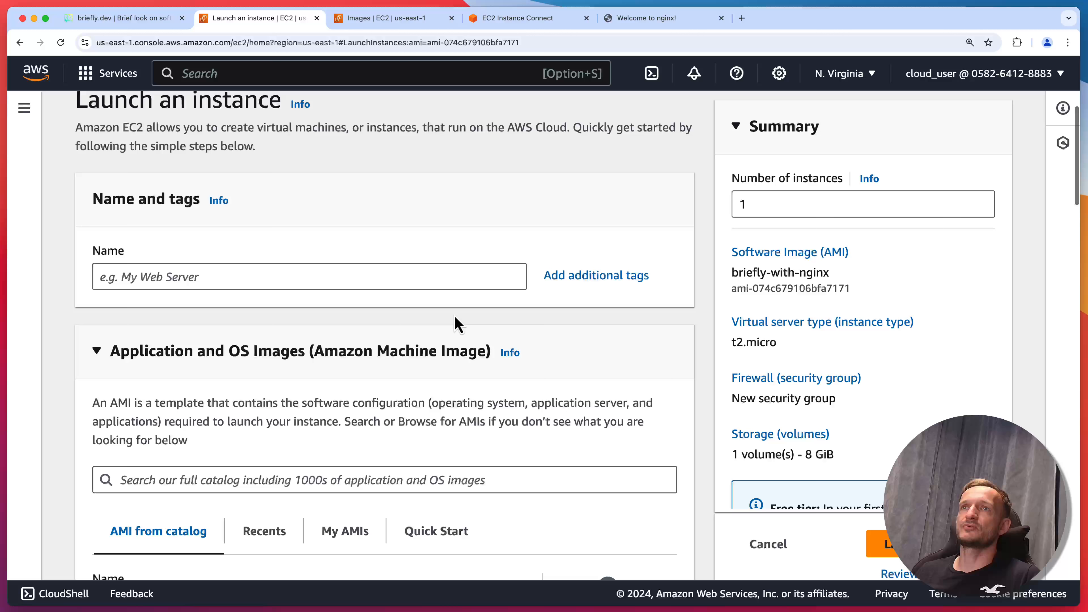
left_click(211, 274)
type("briefly-http")
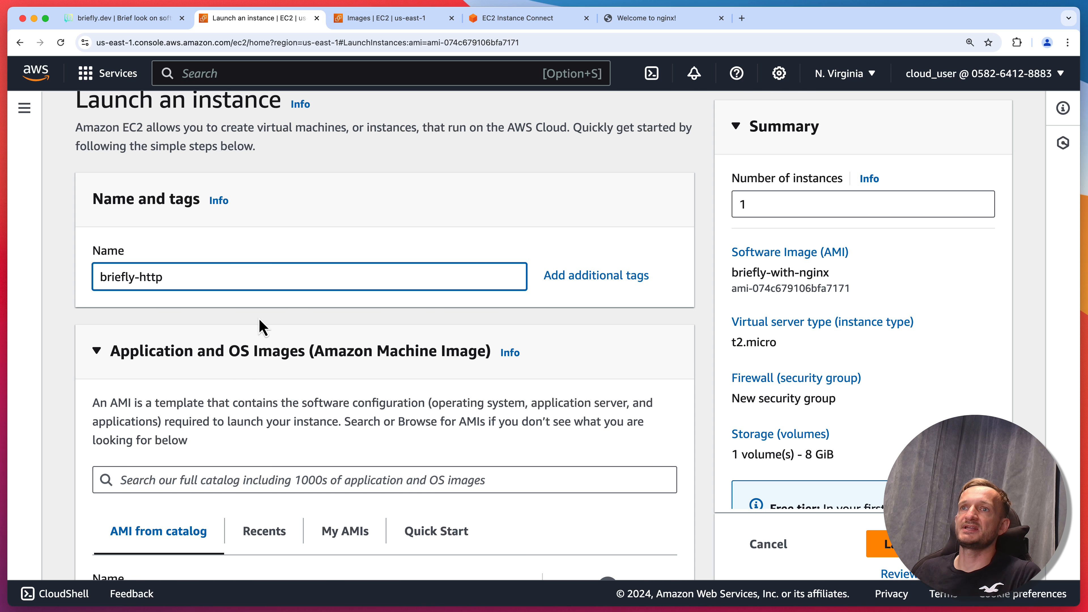
- Review the AMI and t2.micro instance type settings and choose to proceed without a key pair
scroll(262, 326, "down", 8)
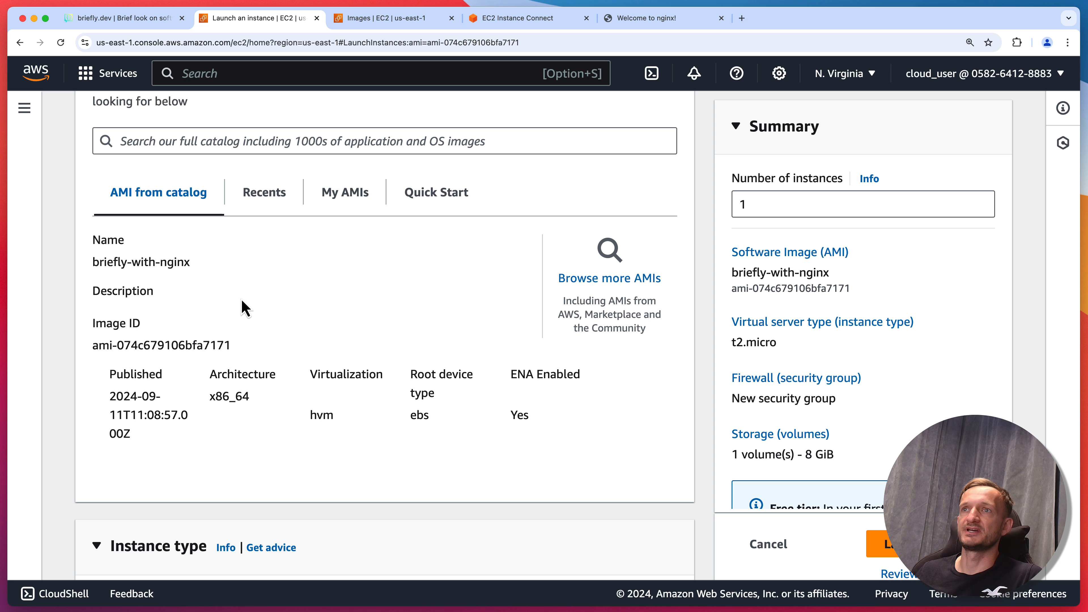
scroll(288, 335, "down", 1)
scroll(288, 335, "down", 2)
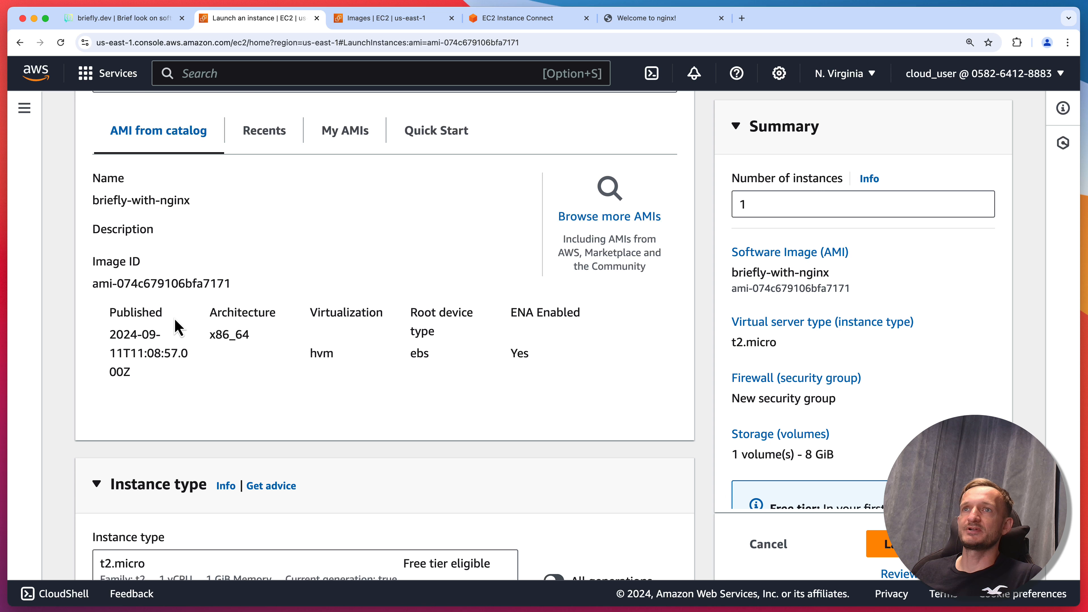
scroll(257, 343, "down", 4)
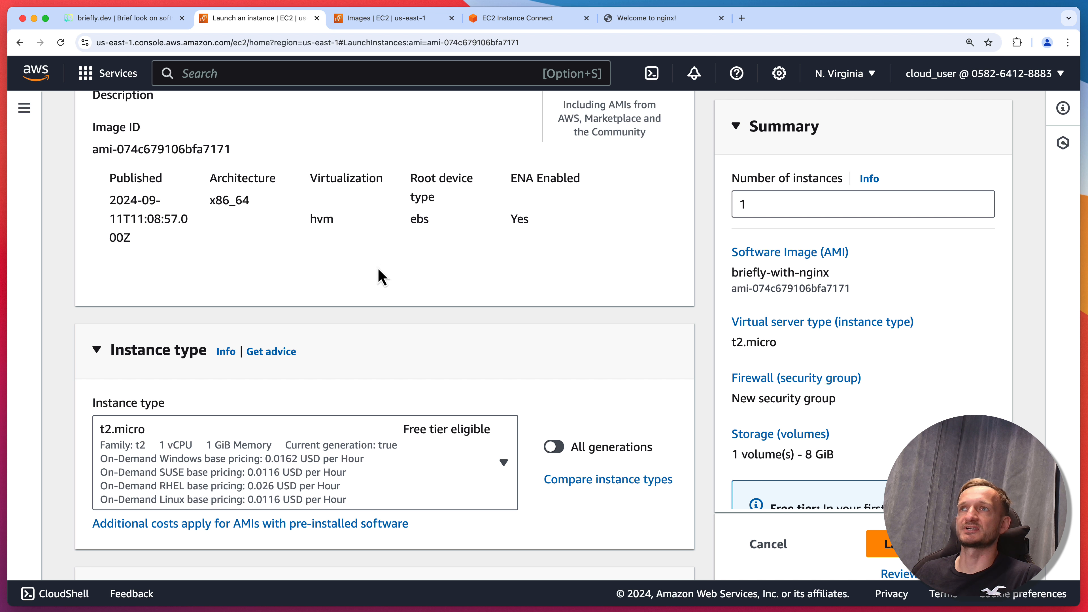
scroll(332, 311, "down", 5)
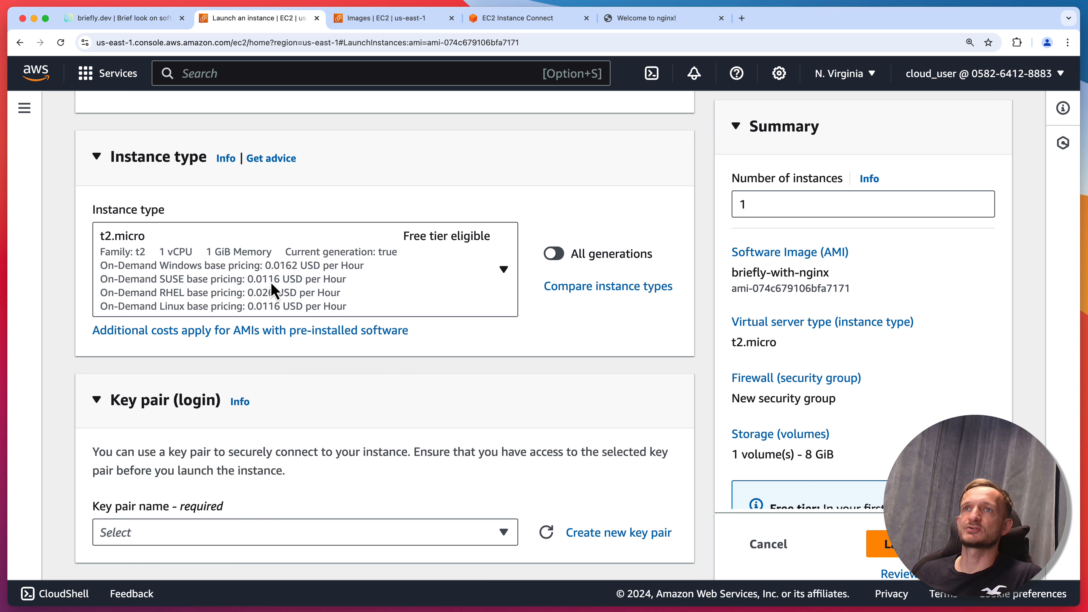
scroll(370, 316, "down", 4)
left_click(315, 345)
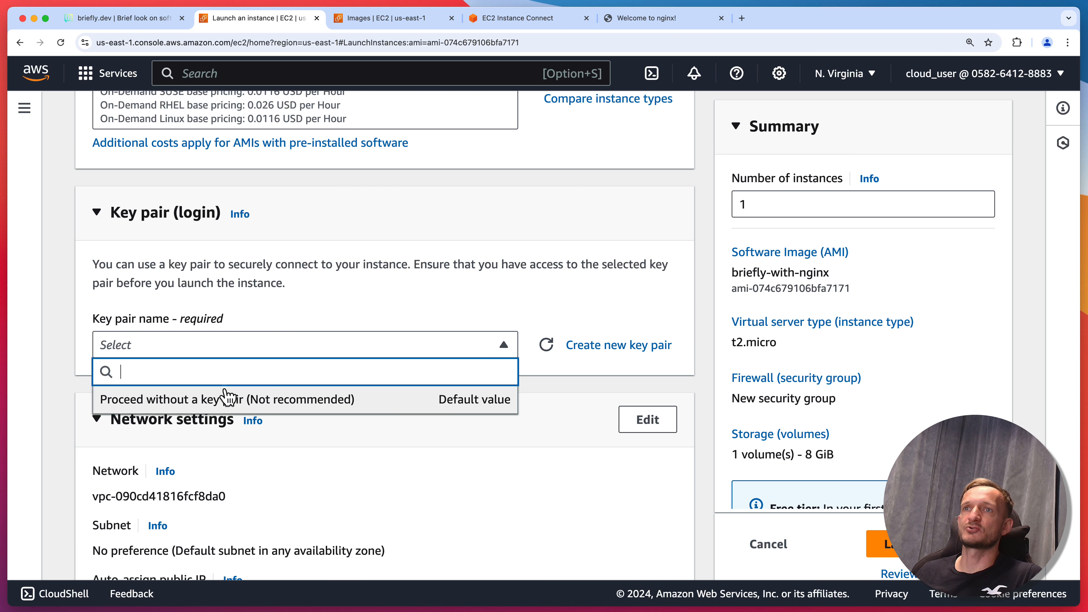
left_click(227, 396)
- Assign the existing security group launch-wizard-1, keep the default storage and launch the instance
scroll(398, 305, "down", 10)
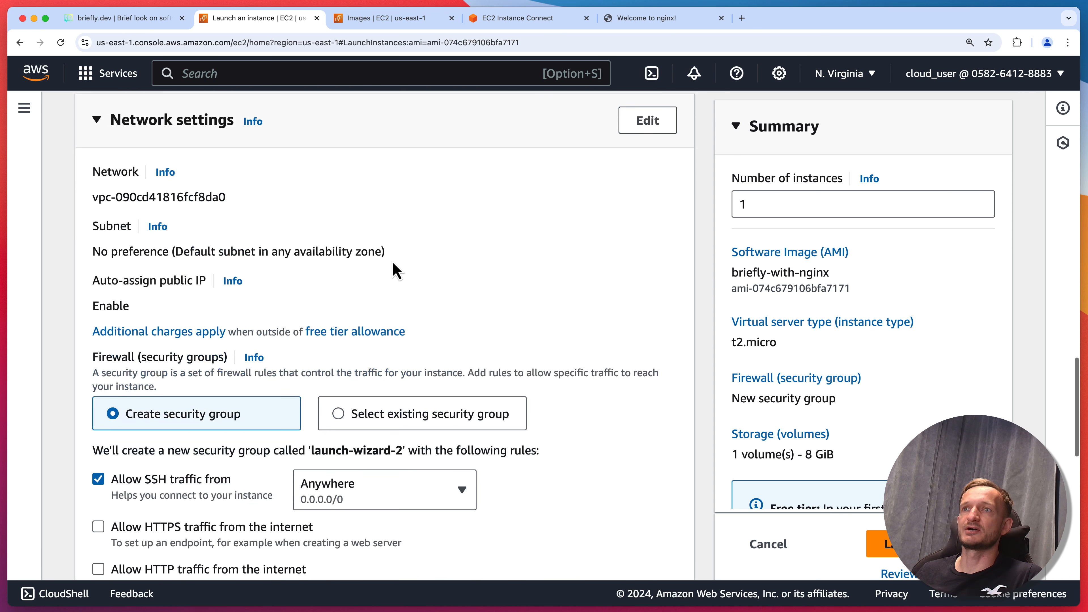
left_click(386, 286)
left_click(244, 348)
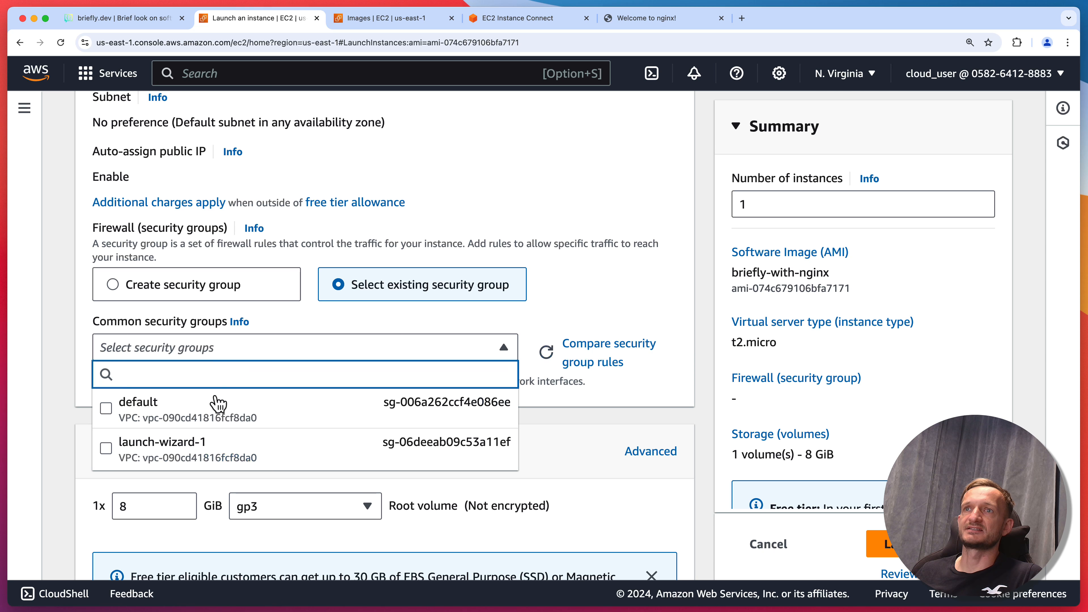
left_click(213, 455)
scroll(345, 325, "down", 8)
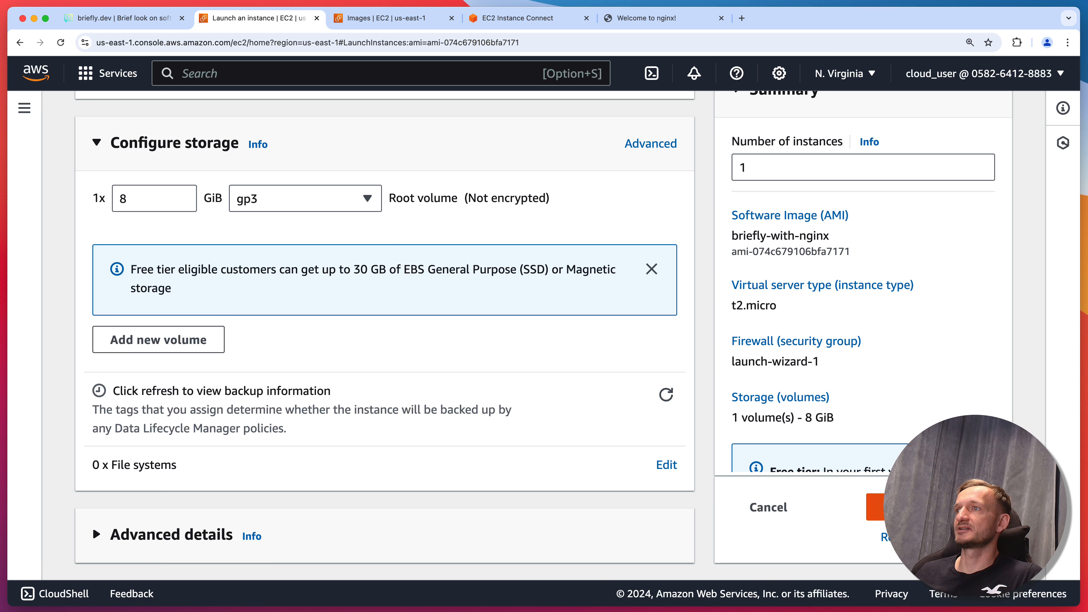
left_click(875, 507)
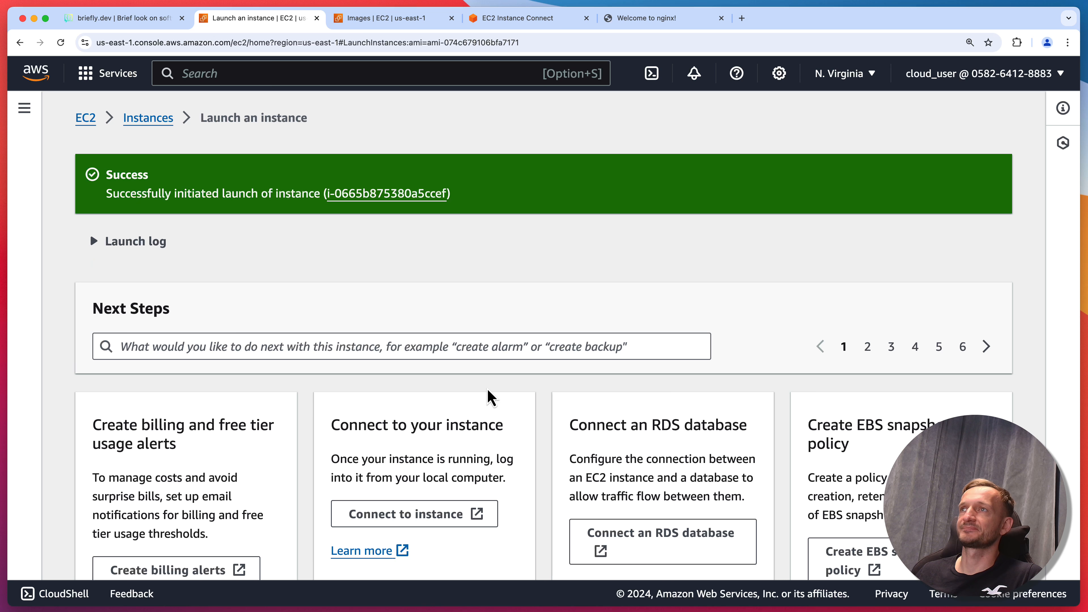
- Show the launched instance in the instance list, remove the instance ID filter and compare the test and briefly-http instances
left_click(383, 194)
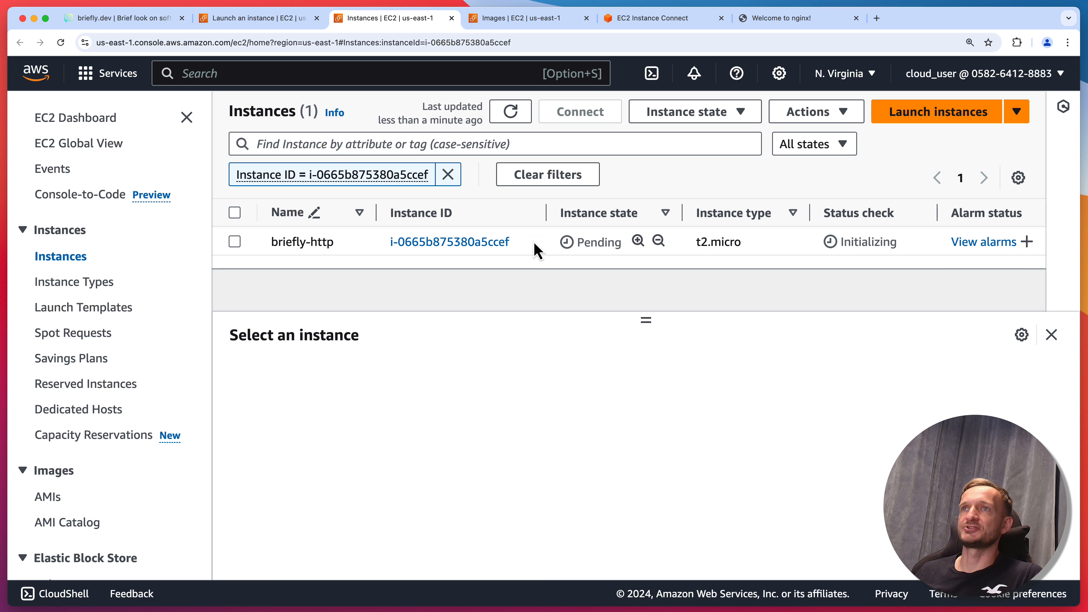
left_click(448, 175)
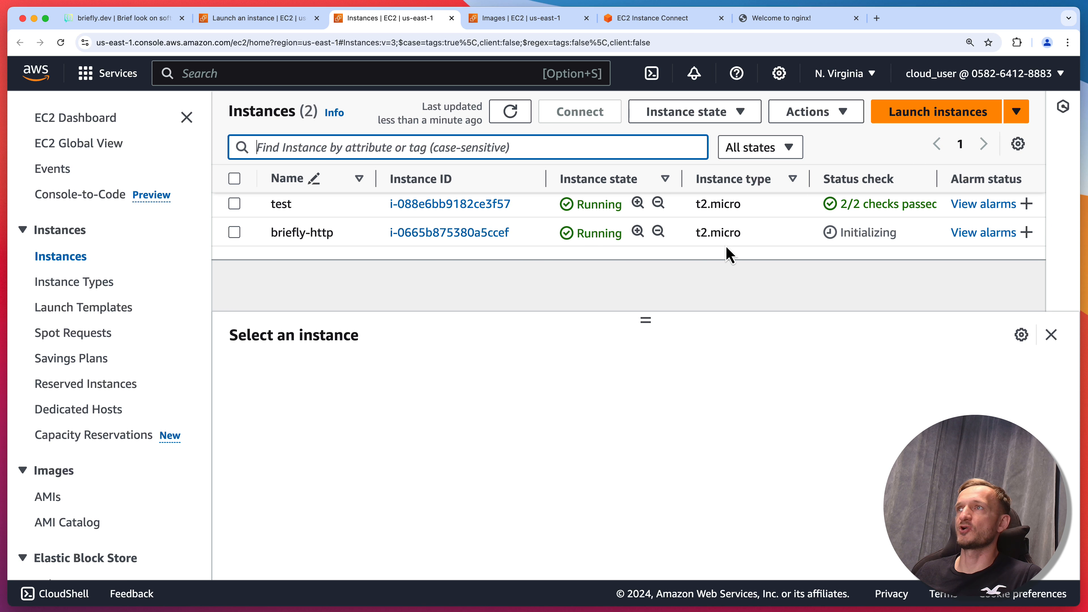
scroll(727, 254, "right", 5)
scroll(727, 254, "right", 20)
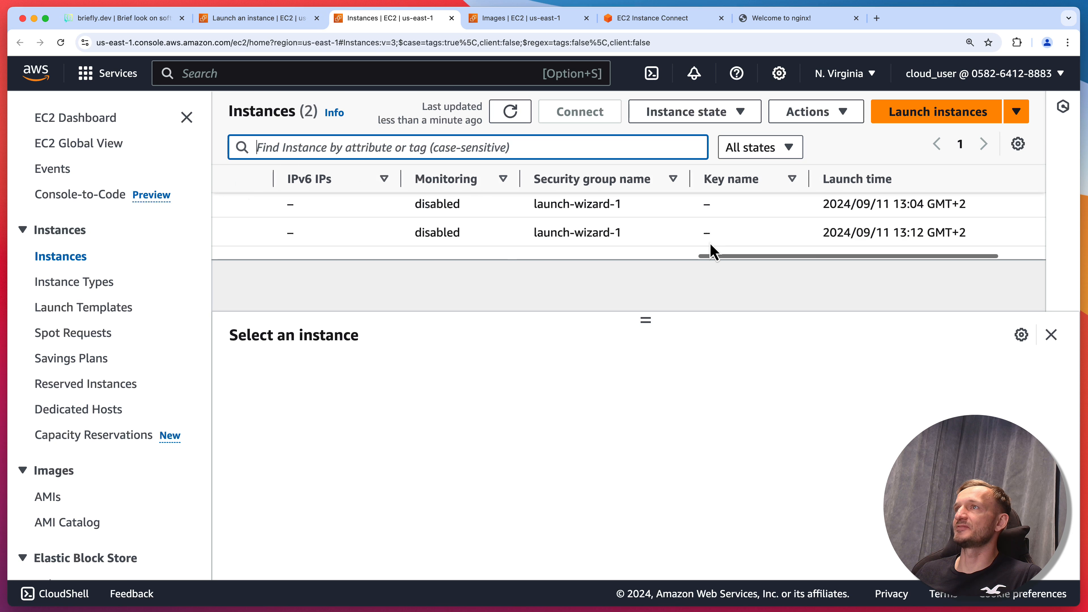
scroll(712, 250, "left", 20)
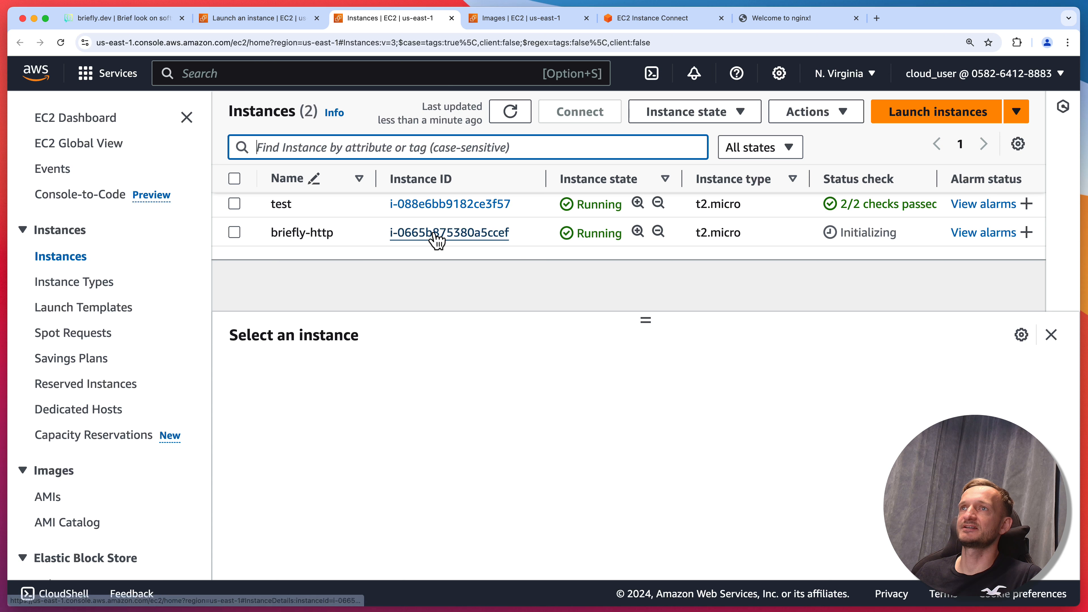
- Copy the briefly-http instance's public IPv4 address from its details and load it in the nginx welcome page's browser tab
left_click(435, 237)
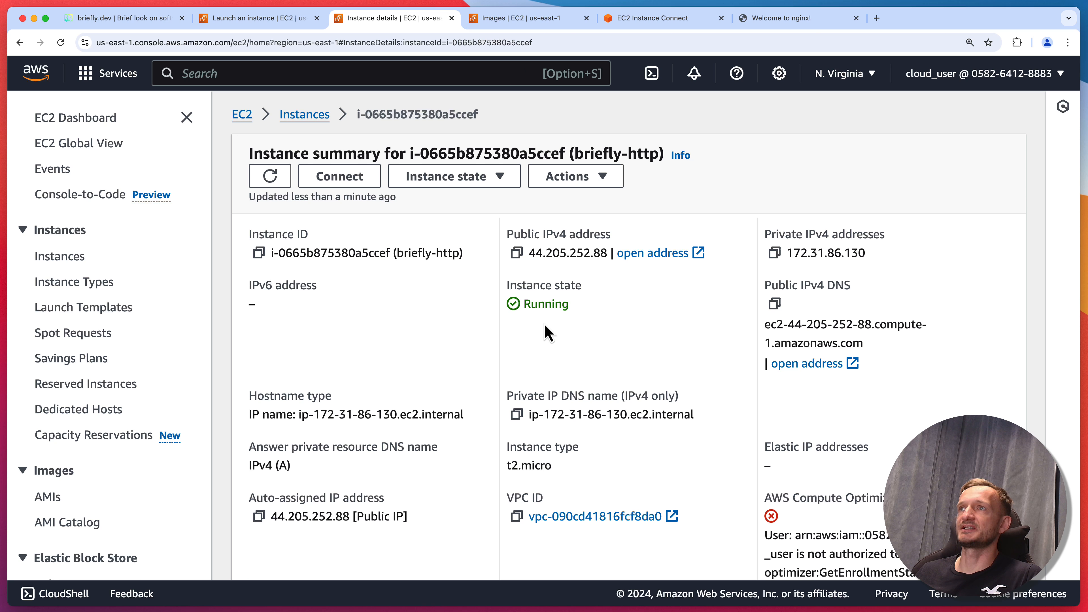
left_click(517, 252)
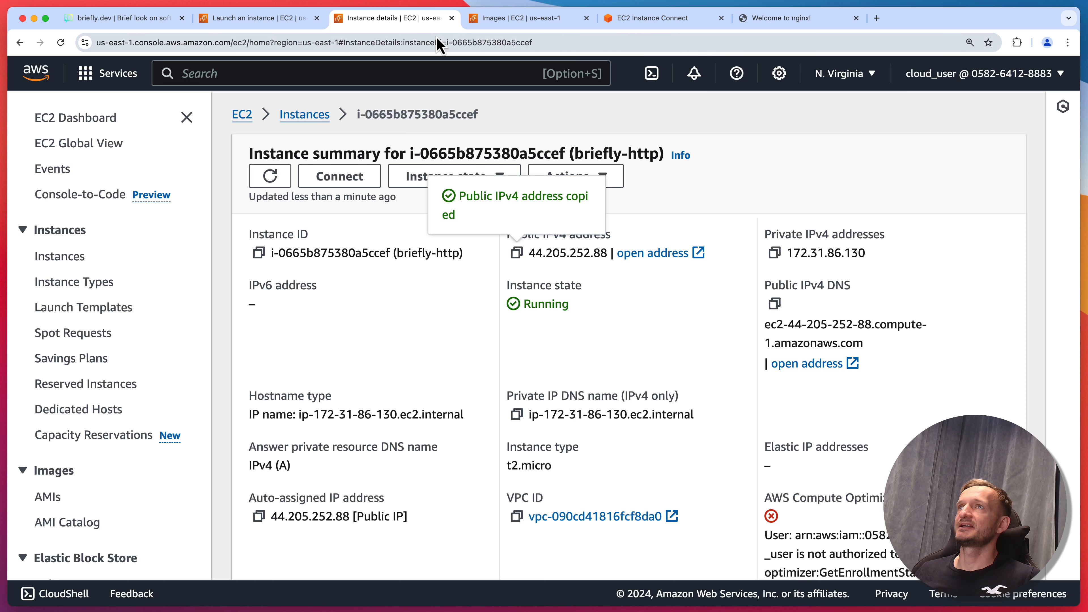
left_click(851, 8)
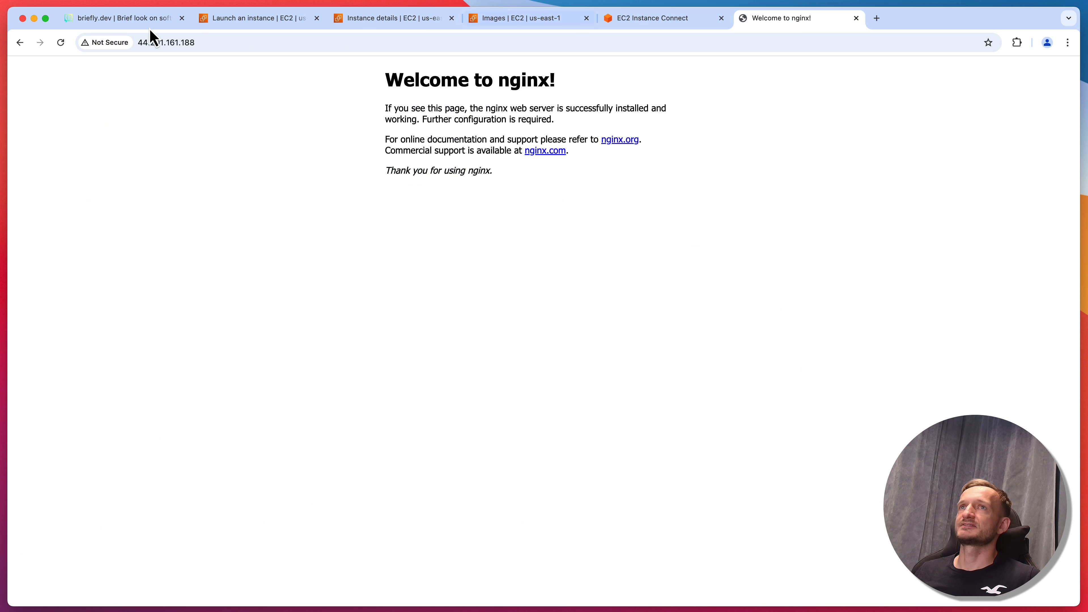
left_click(239, 43)
key("super+v")
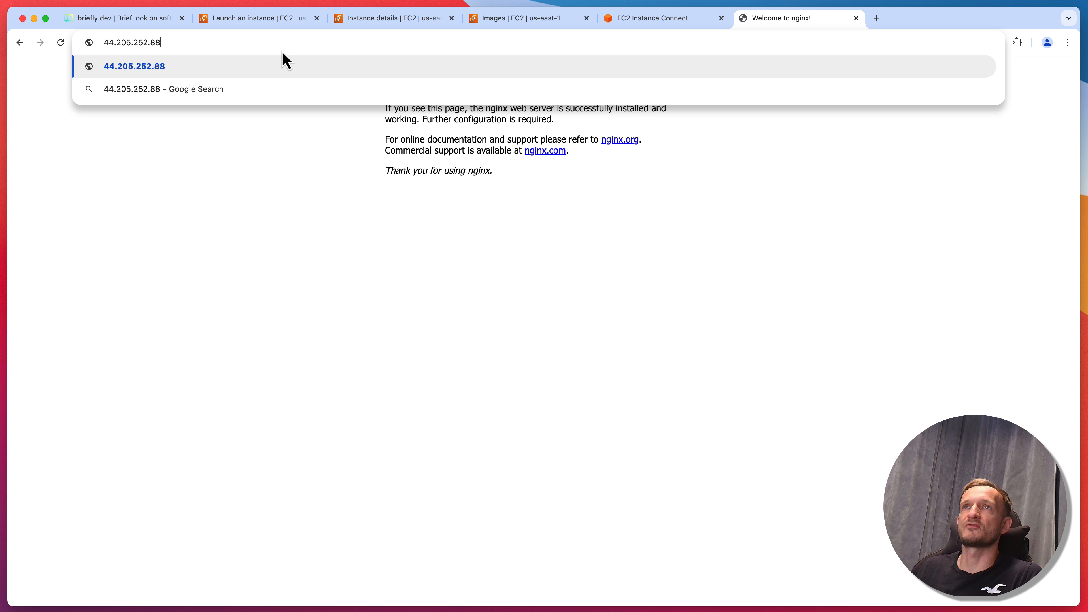
key("Return")
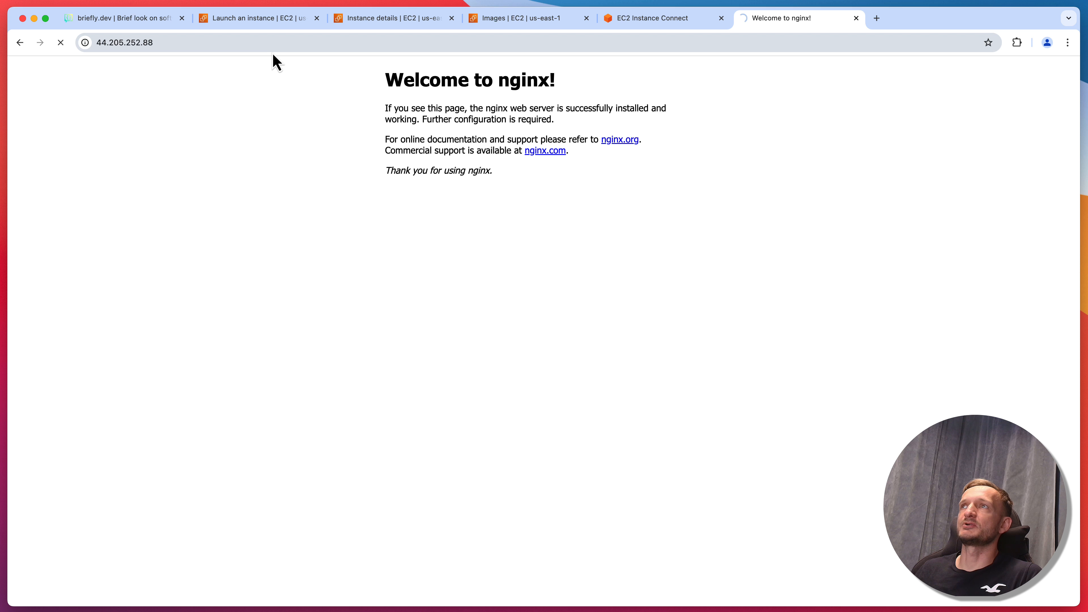
left_click(233, 43)
type("http://44.205.252.88")
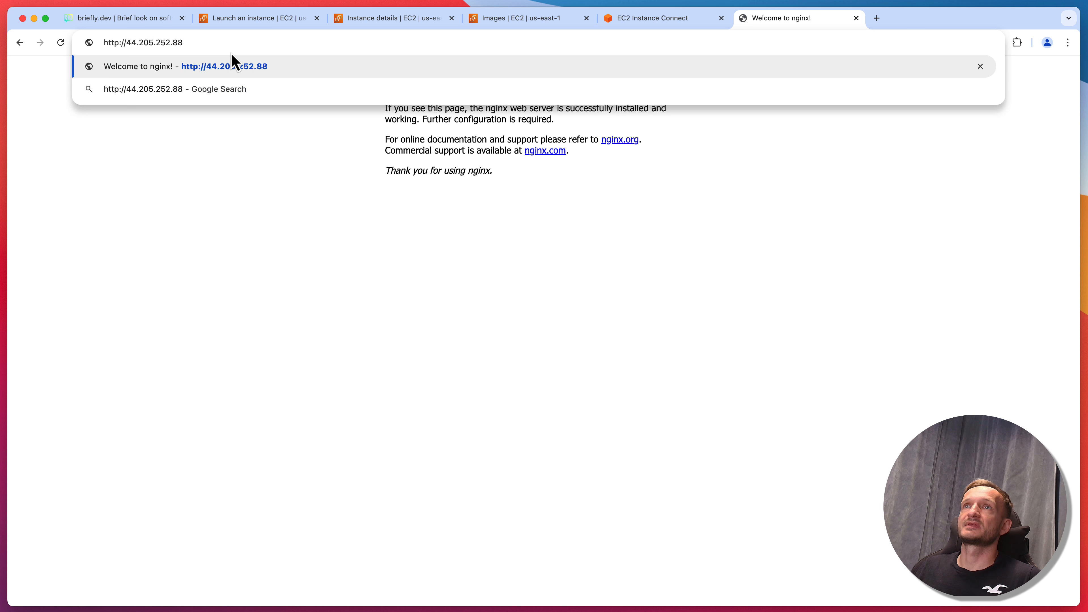
key("Return")
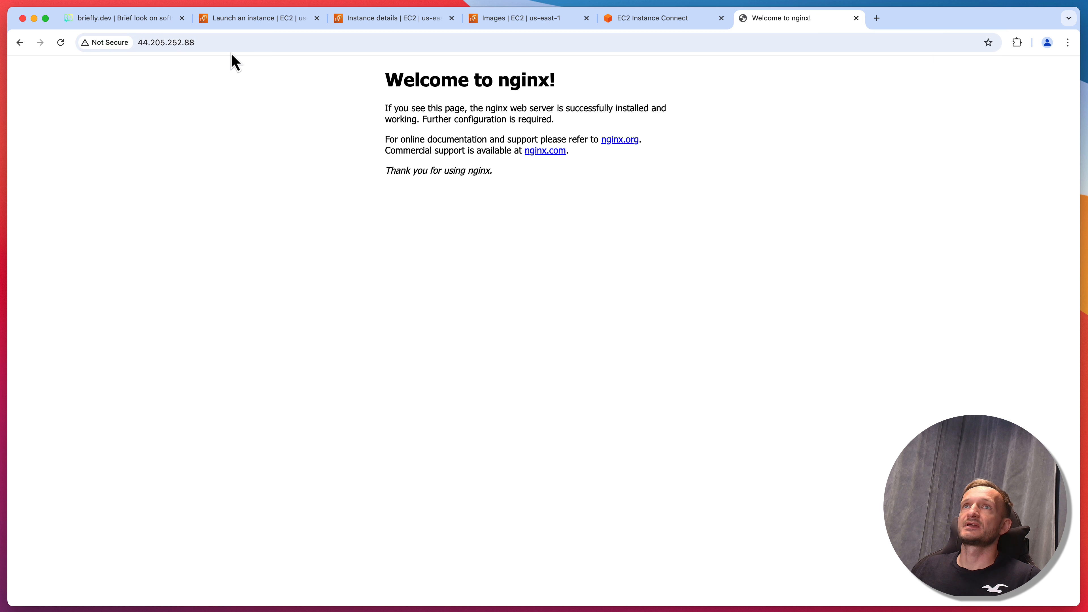
left_click(213, 42)
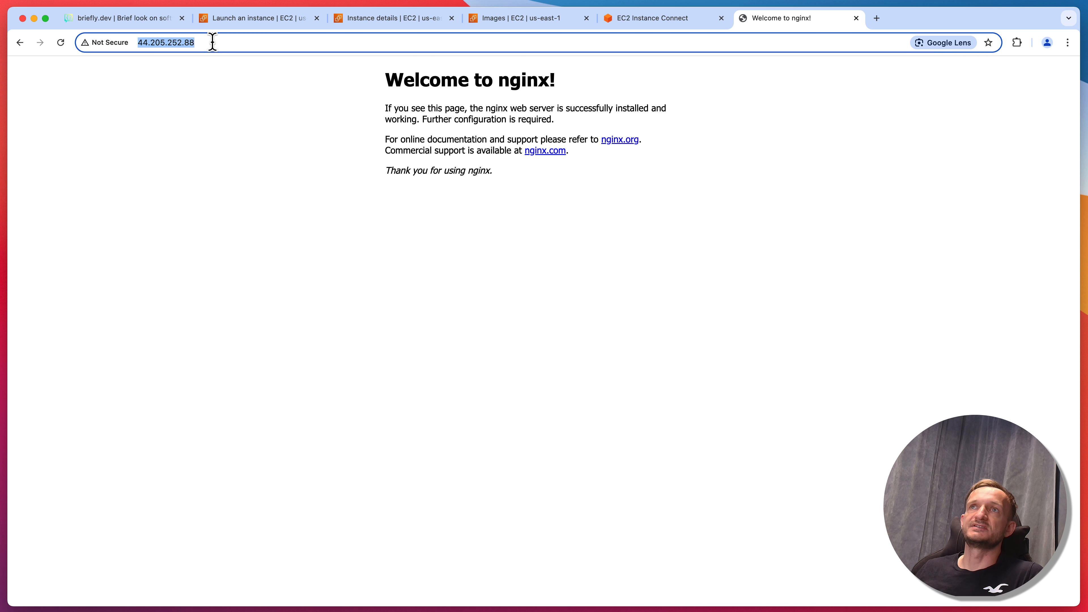
left_click(213, 42)
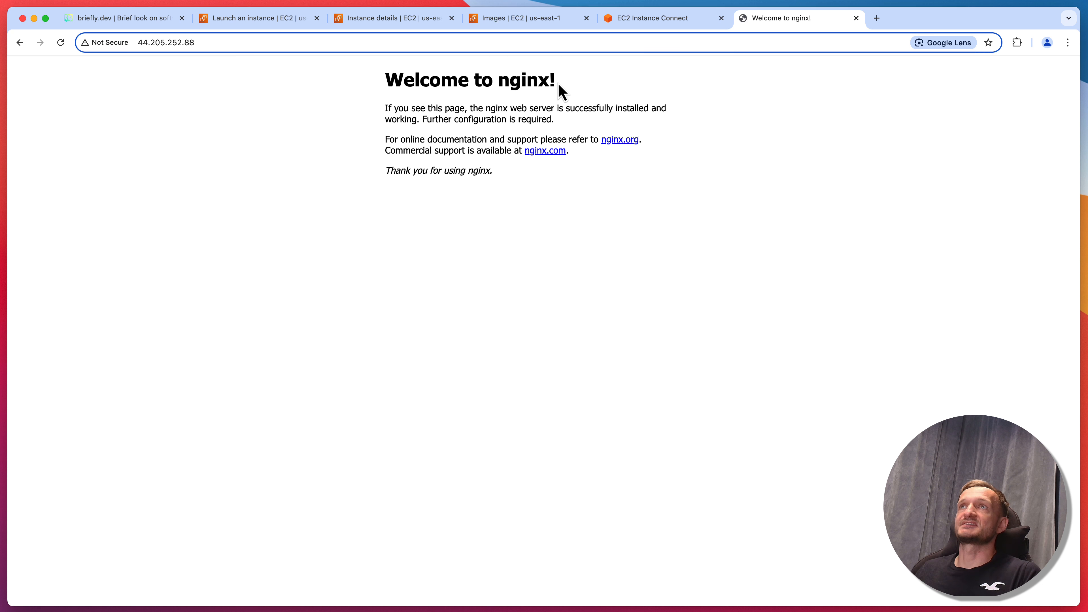
left_click_drag(481, 77, 637, 89)
left_click(631, 89)
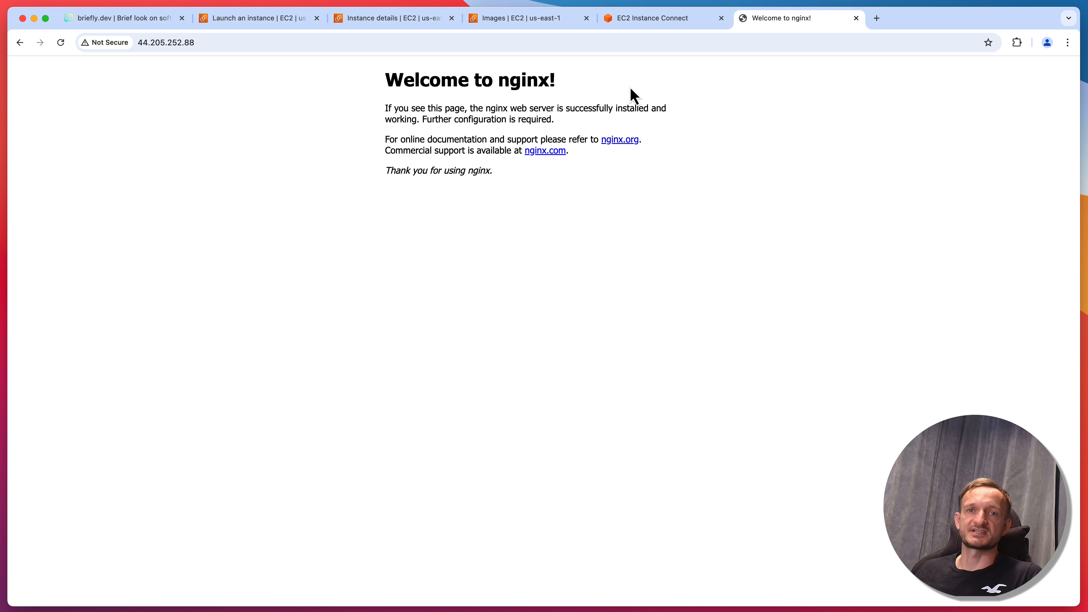